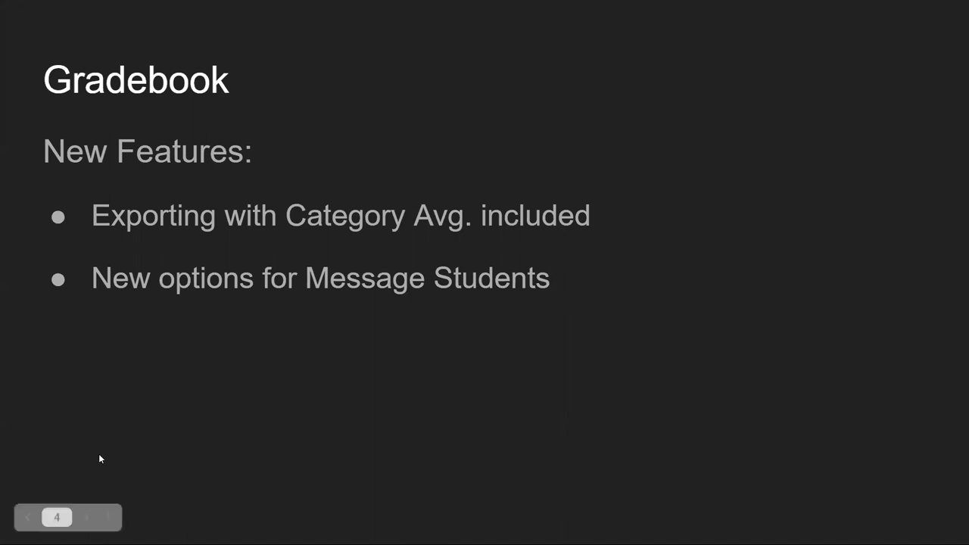
Leave the slide presentation and open the Gradebook of the Oceanography site in the browser
{"action": "key", "text": "Right"}
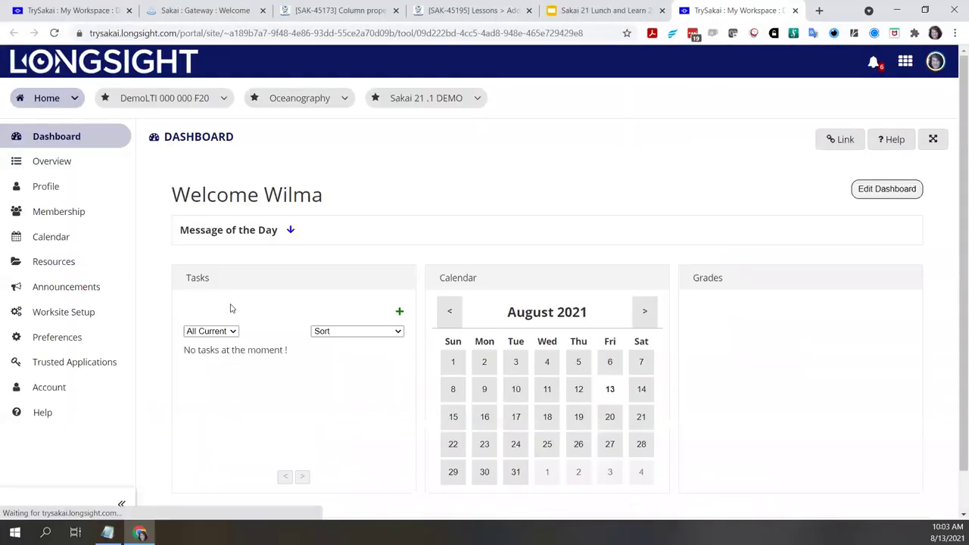
{"action": "left_click", "coordinate": [306, 100]}
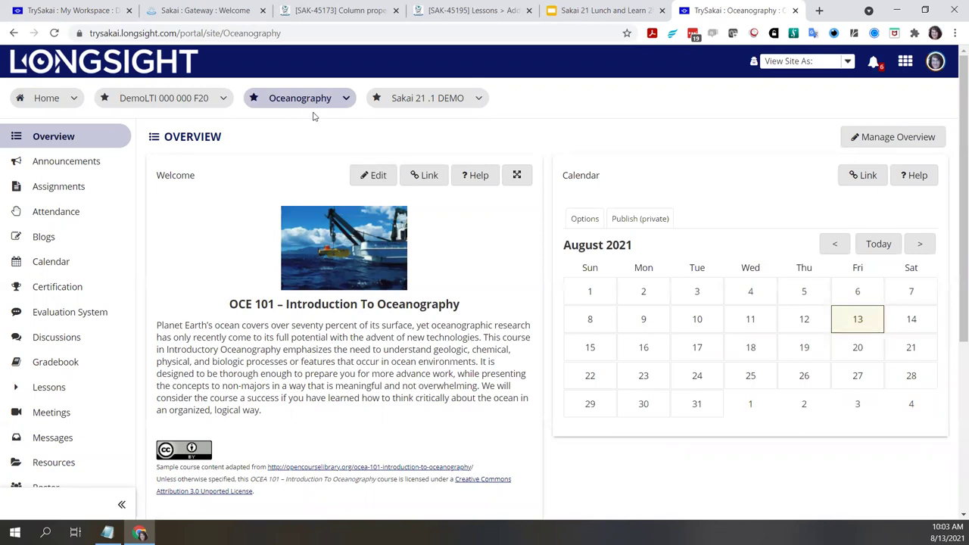
{"action": "left_click", "coordinate": [68, 367]}
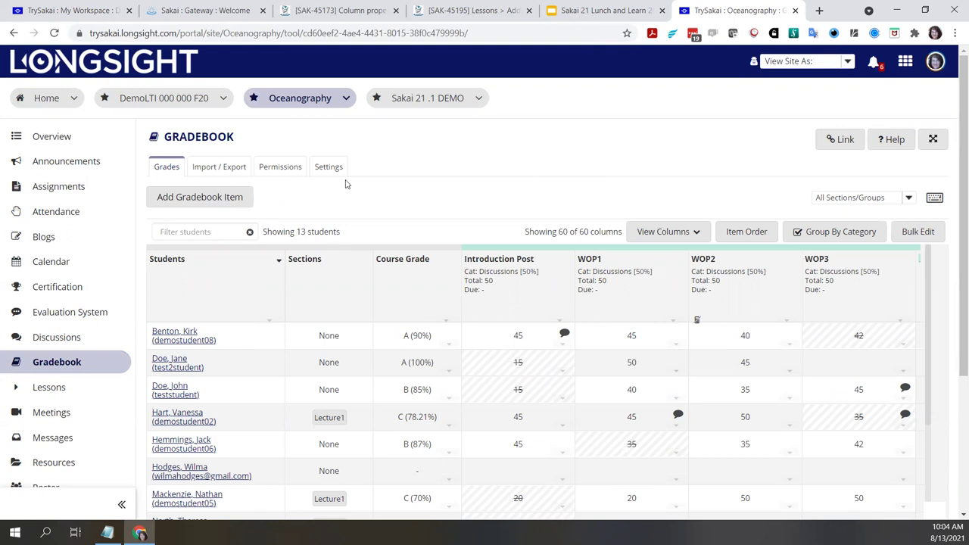
Review the Categories & Weighting section of the Gradebook settings, then collapse it
{"action": "left_click", "coordinate": [326, 167]}
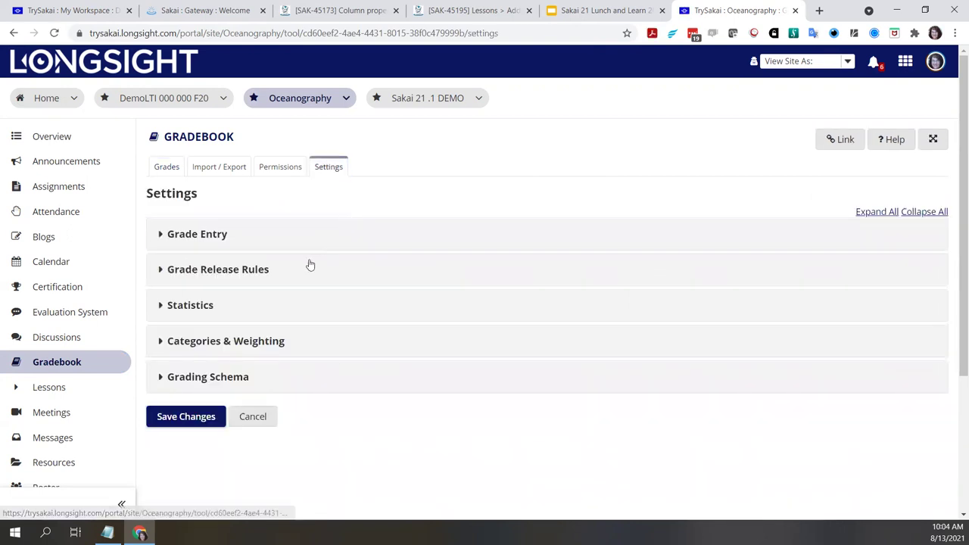
{"action": "left_click", "coordinate": [265, 340]}
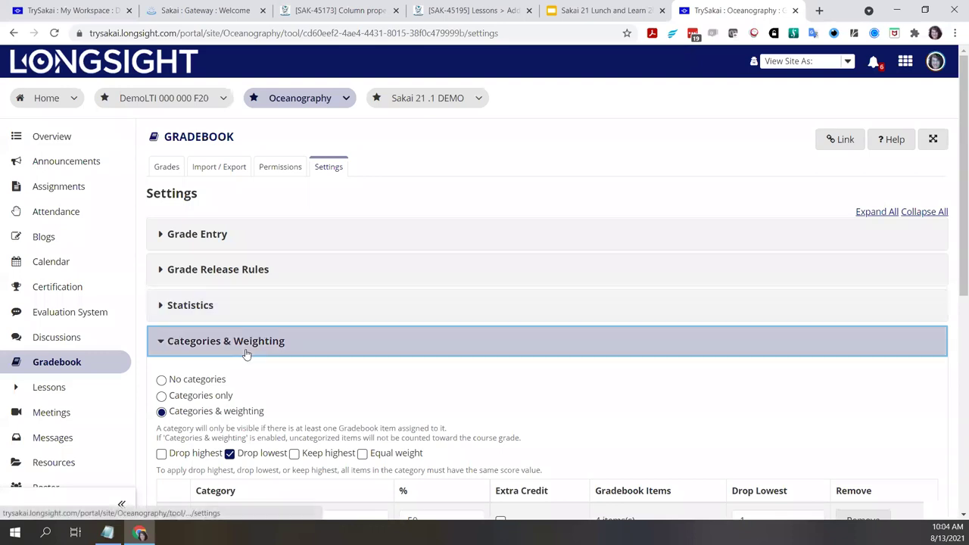
{"action": "left_click", "coordinate": [247, 347]}
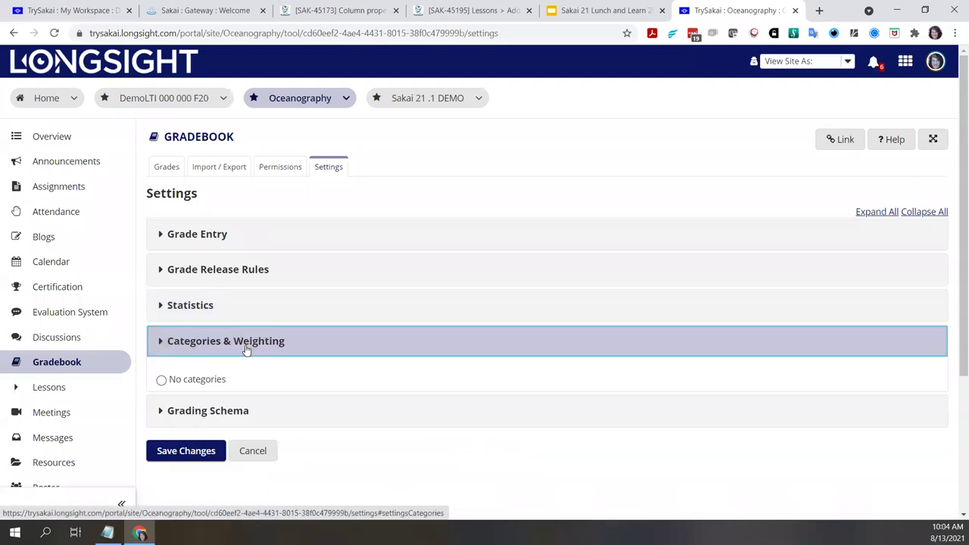
Download a custom Gradebook export with Category Averages added to the default fields for all sections and groups
{"action": "left_click", "coordinate": [225, 167]}
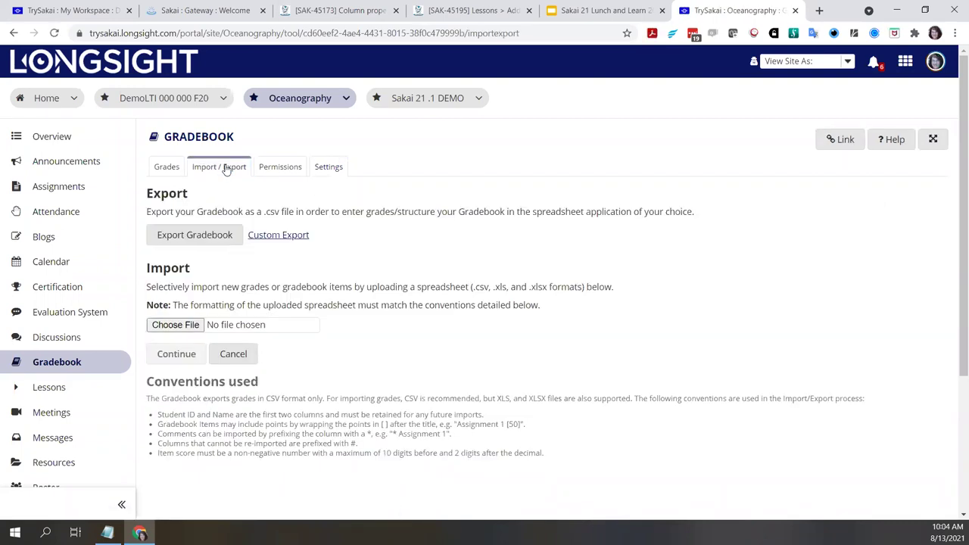
{"action": "left_click", "coordinate": [295, 238]}
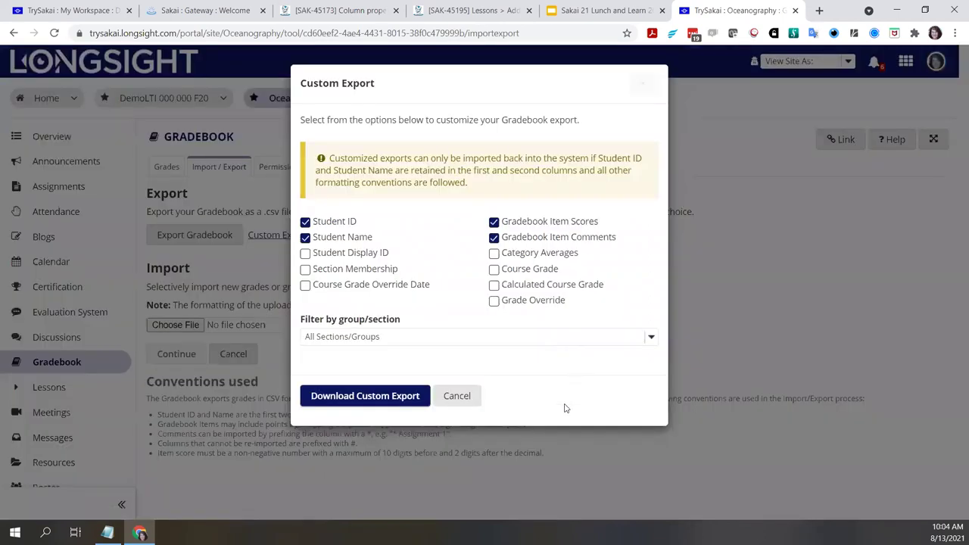
{"action": "left_click", "coordinate": [495, 257]}
{"action": "left_click", "coordinate": [383, 395]}
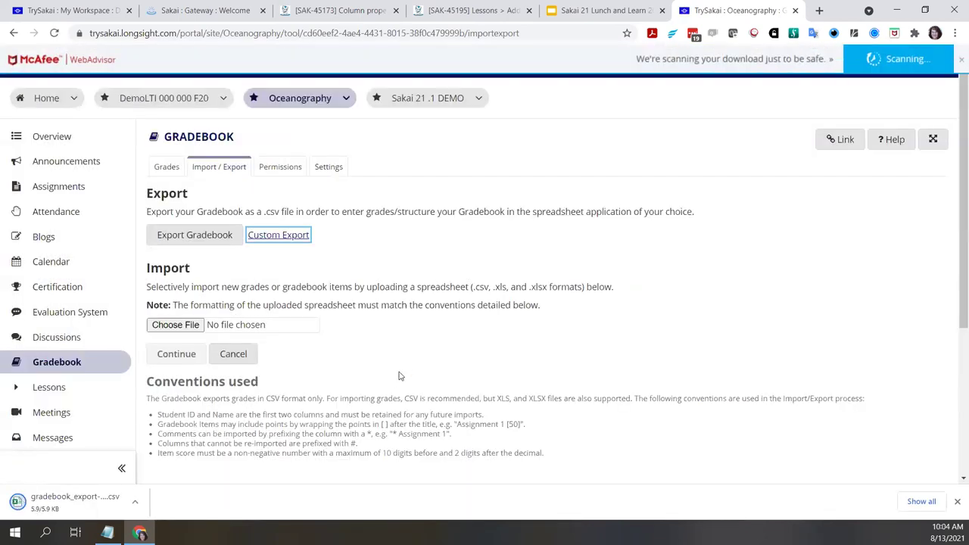
Open the exported gradebook CSV in Excel, widen the Discussions category average column, and return to the browser
{"action": "left_click", "coordinate": [71, 507]}
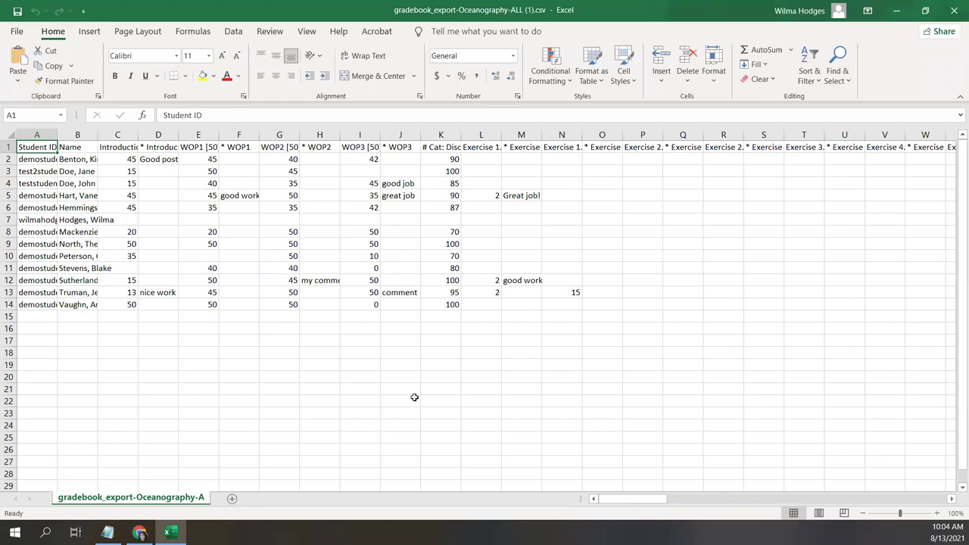
{"action": "left_click", "coordinate": [454, 135]}
{"action": "left_click_drag", "start_coordinate": [461, 134], "coordinate": [541, 134]}
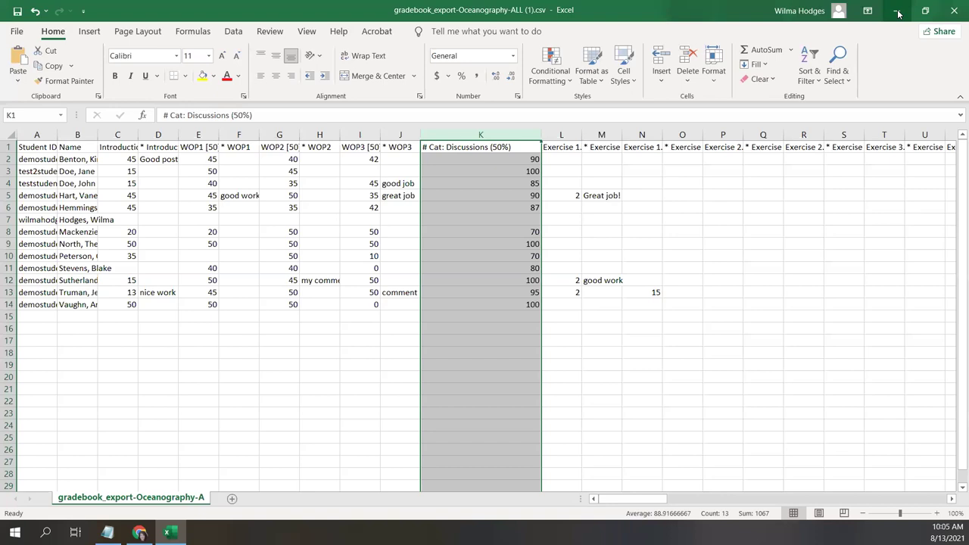
{"action": "left_click", "coordinate": [898, 13]}
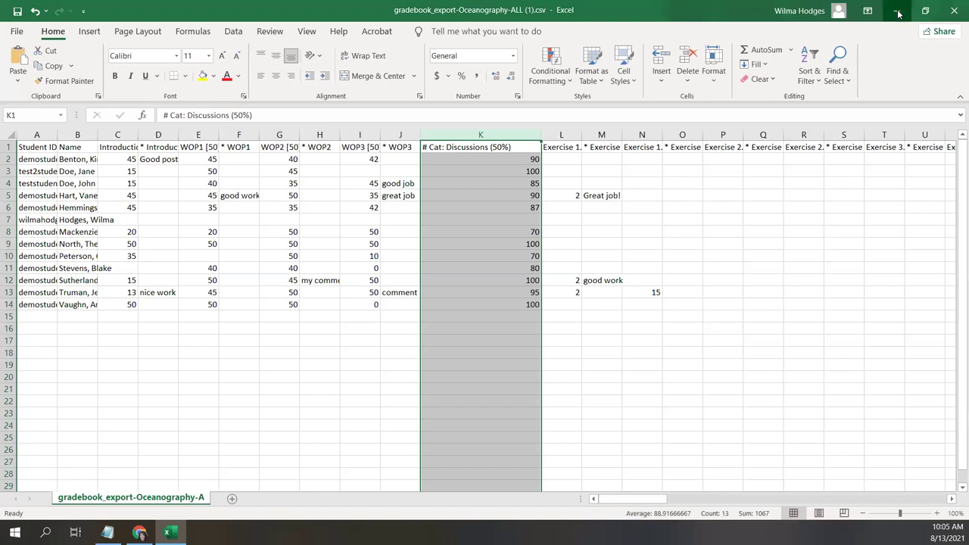
{"action": "left_click", "coordinate": [404, 251]}
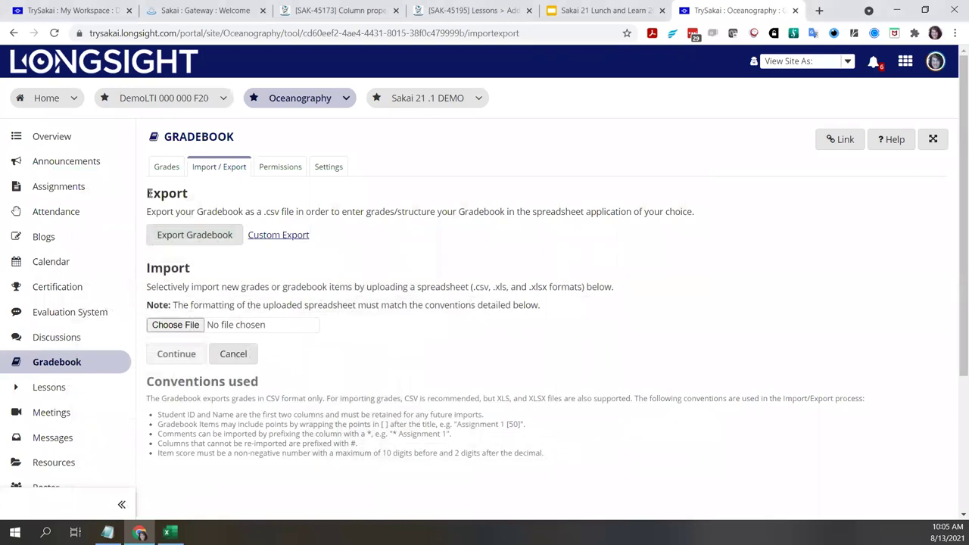
Start a Message Students message for the Introduction Post item with subject "Great job!" and message "Nice job!"
{"action": "left_click", "coordinate": [168, 165]}
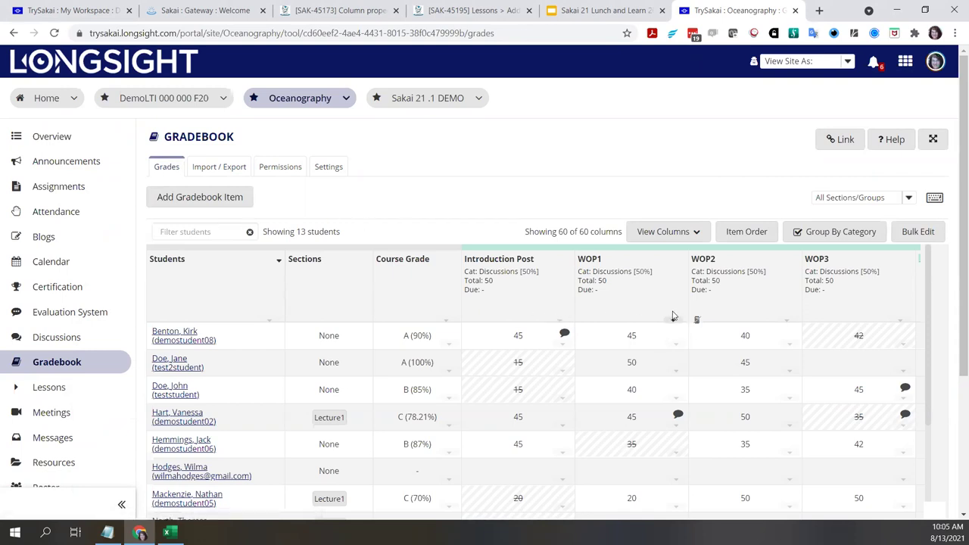
{"action": "left_click", "coordinate": [561, 320]}
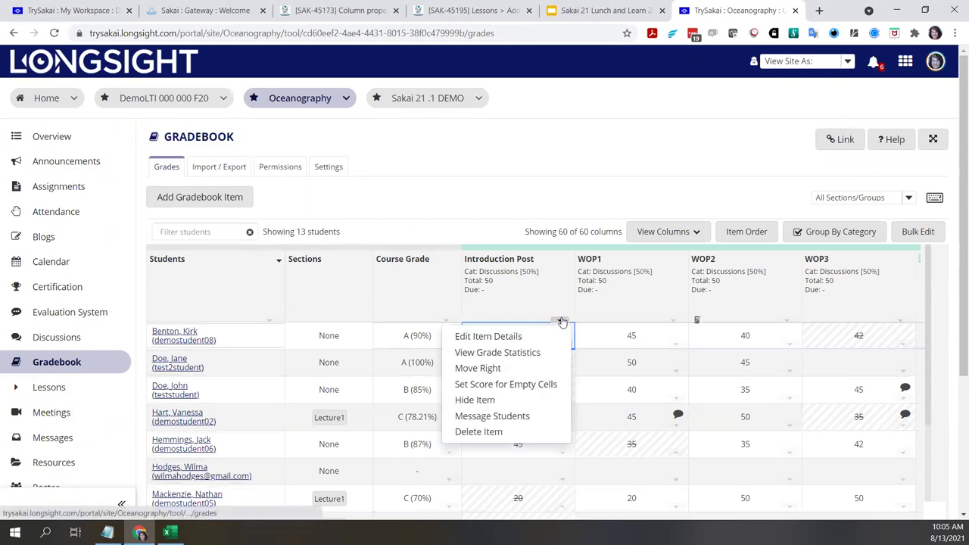
{"action": "left_click", "coordinate": [520, 421]}
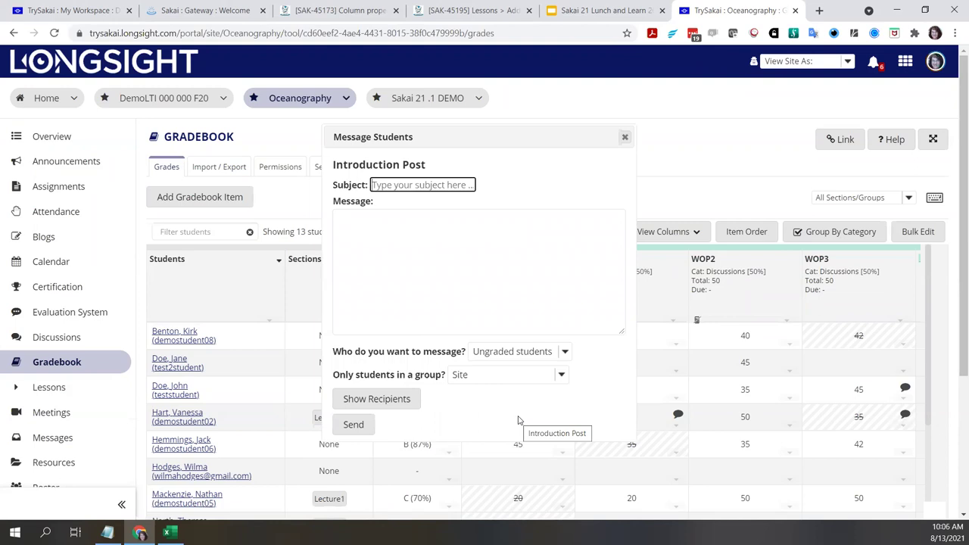
{"action": "type", "text": "G"}
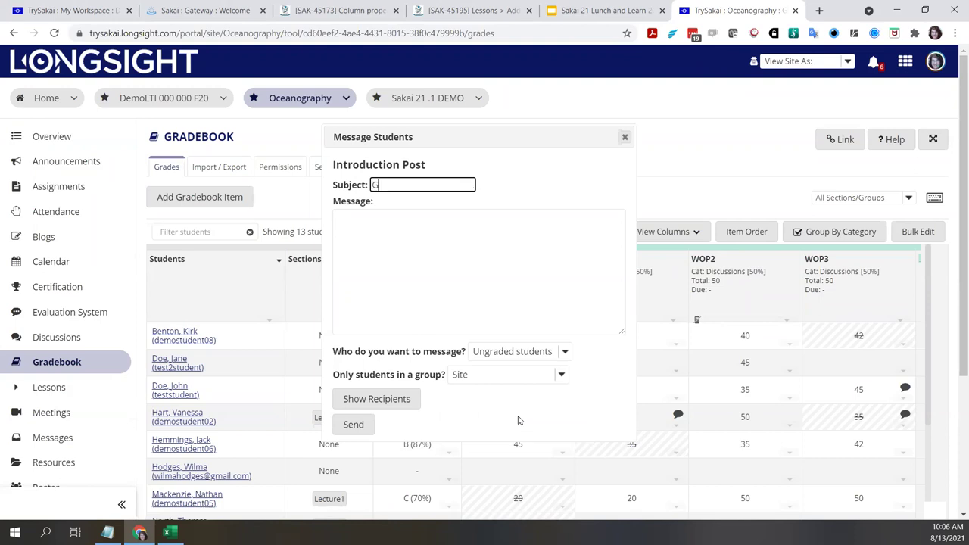
{"action": "type", "text": "reat job!"}
{"action": "left_click", "coordinate": [501, 262]}
{"action": "type", "text": "Nice job"}
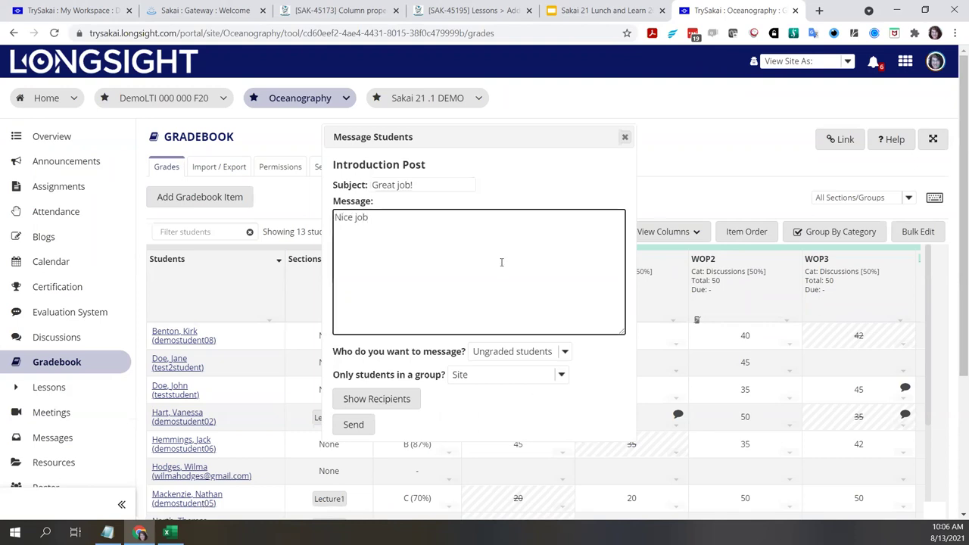
{"action": "type", "text": "!"}
Address the message to Graded students with a minimum score of 45
{"action": "left_click", "coordinate": [565, 354]}
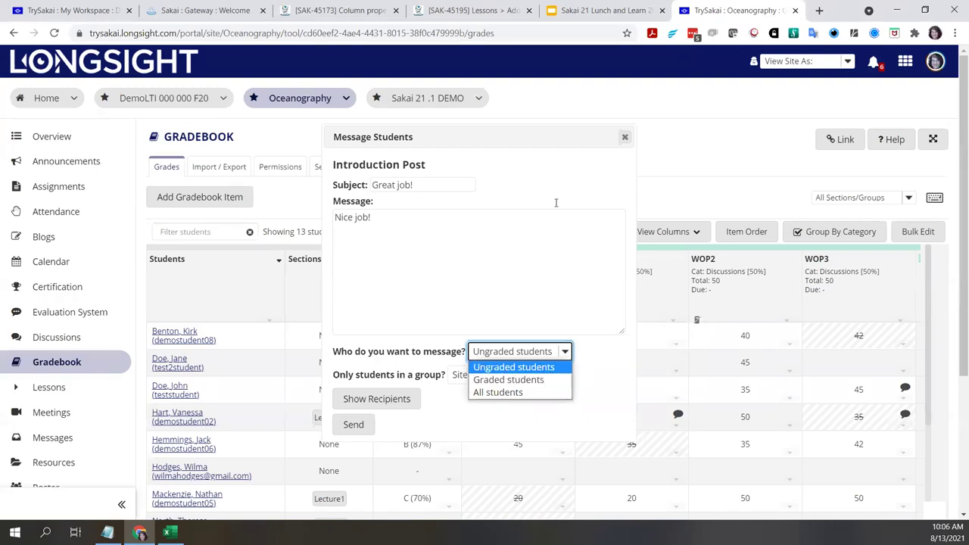
{"action": "left_click", "coordinate": [535, 380]}
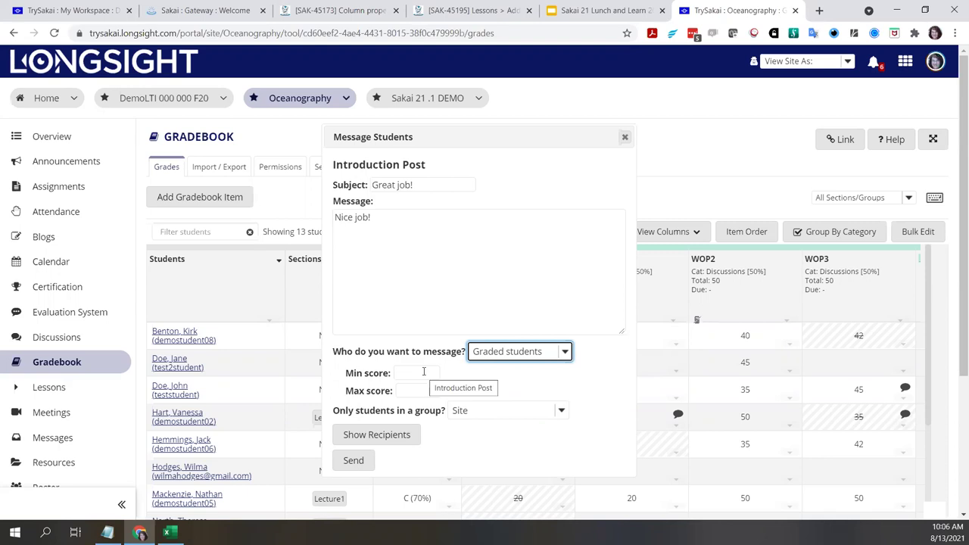
{"action": "mouse_move", "coordinate": [522, 134]}
{"action": "left_mouse_down"}
{"action": "mouse_move", "coordinate": [338, 138]}
{"action": "mouse_move", "coordinate": [526, 136]}
{"action": "left_mouse_up"}
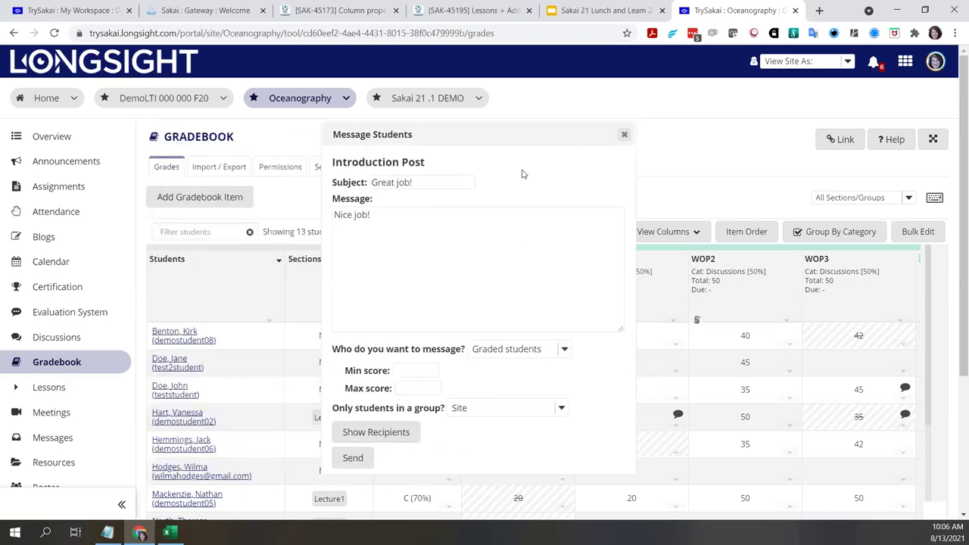
{"action": "left_click", "coordinate": [408, 370]}
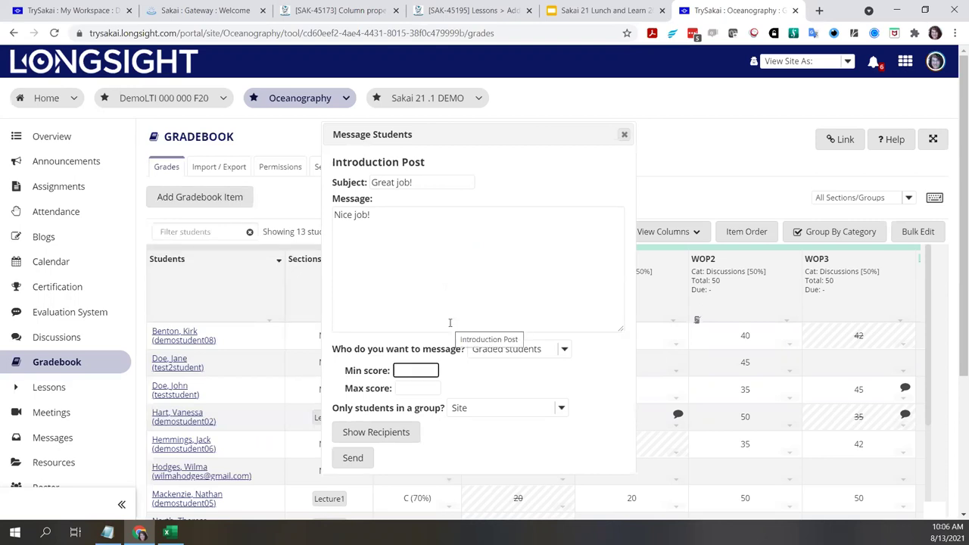
{"action": "type", "text": "45"}
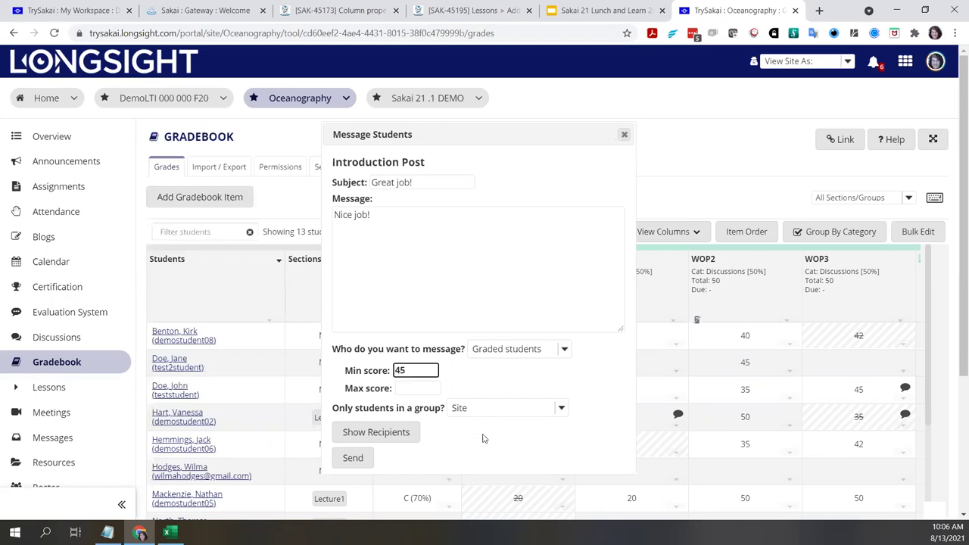
Show the recipients of the "Great job!" message and send it
{"action": "left_click", "coordinate": [393, 439]}
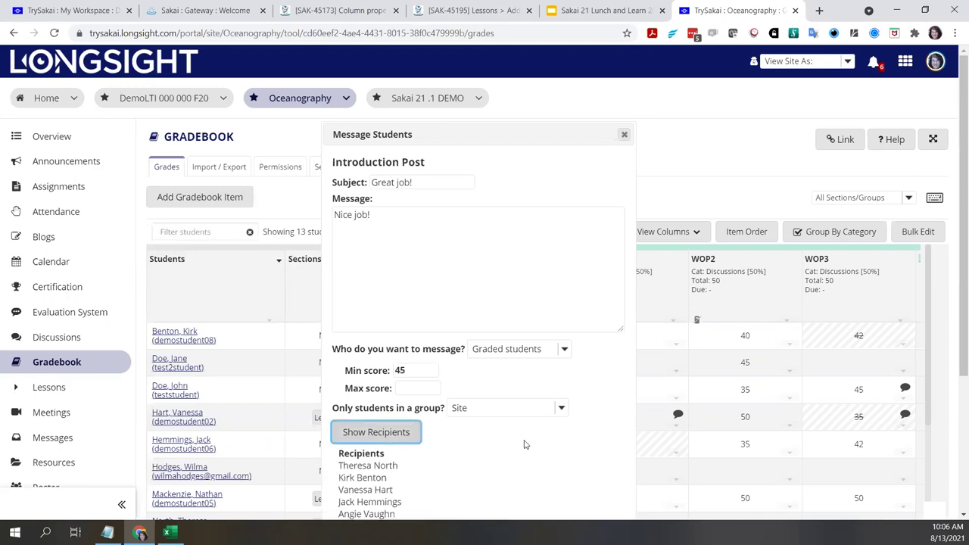
{"action": "scroll", "coordinate": [525, 445], "scroll_direction": "down", "scroll_amount": 2}
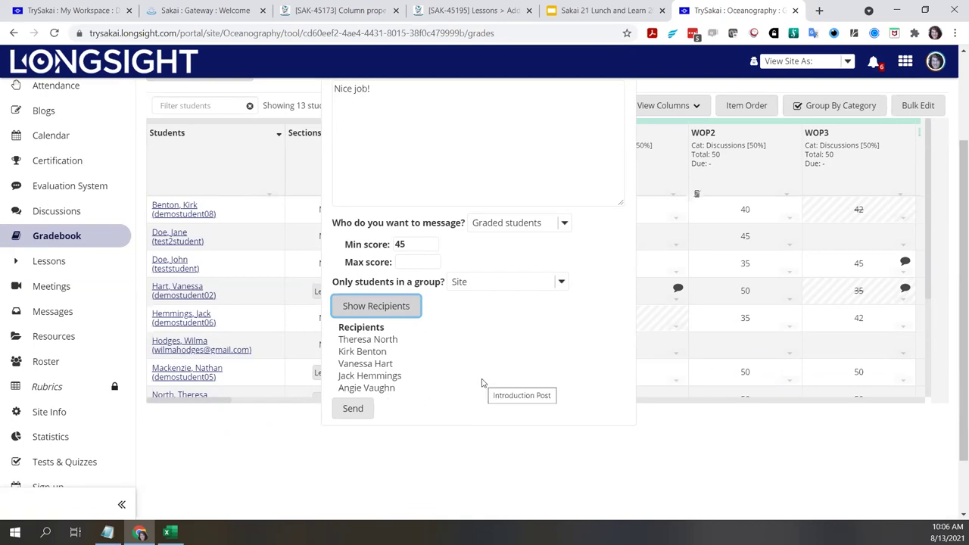
{"action": "scroll", "coordinate": [482, 383], "scroll_direction": "up", "scroll_amount": 1}
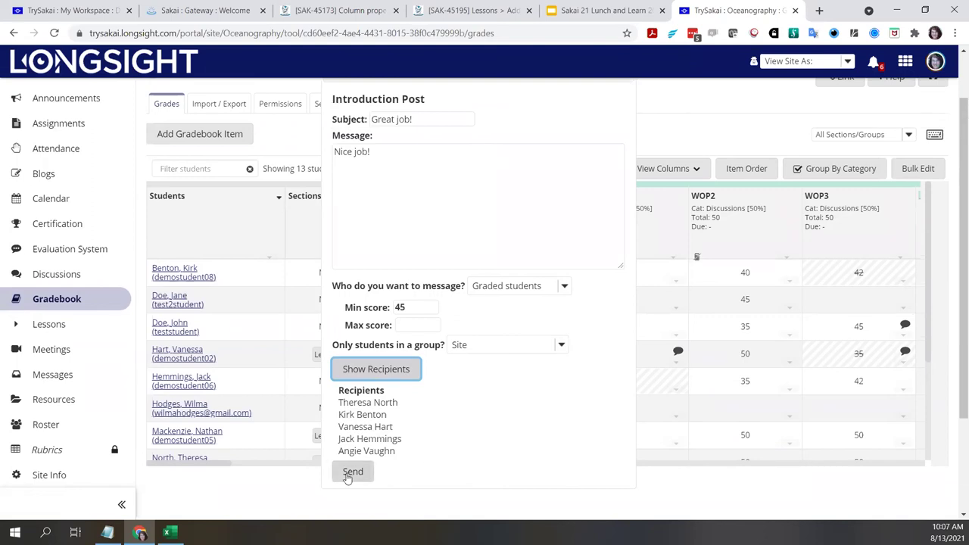
{"action": "left_click", "coordinate": [348, 474]}
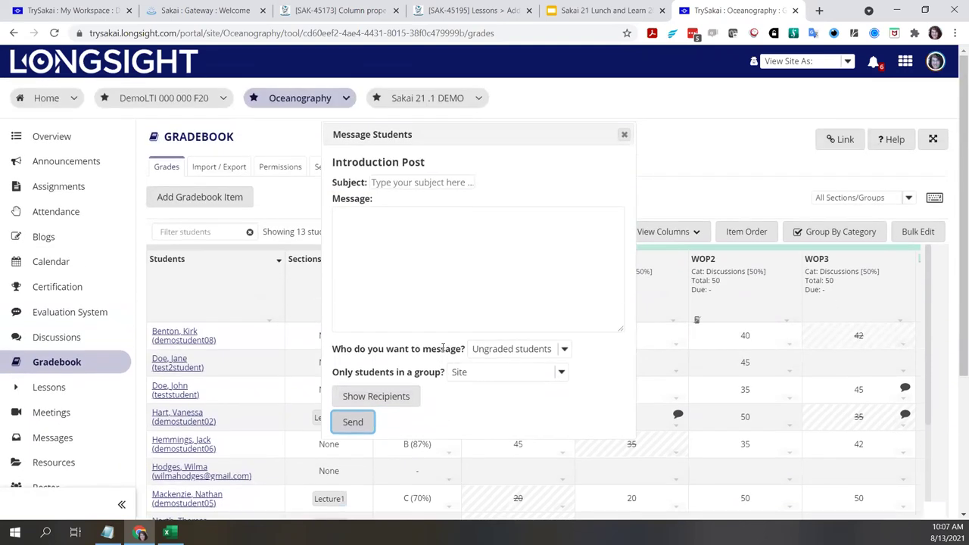
{"action": "scroll", "coordinate": [443, 348], "scroll_direction": "up", "scroll_amount": 1}
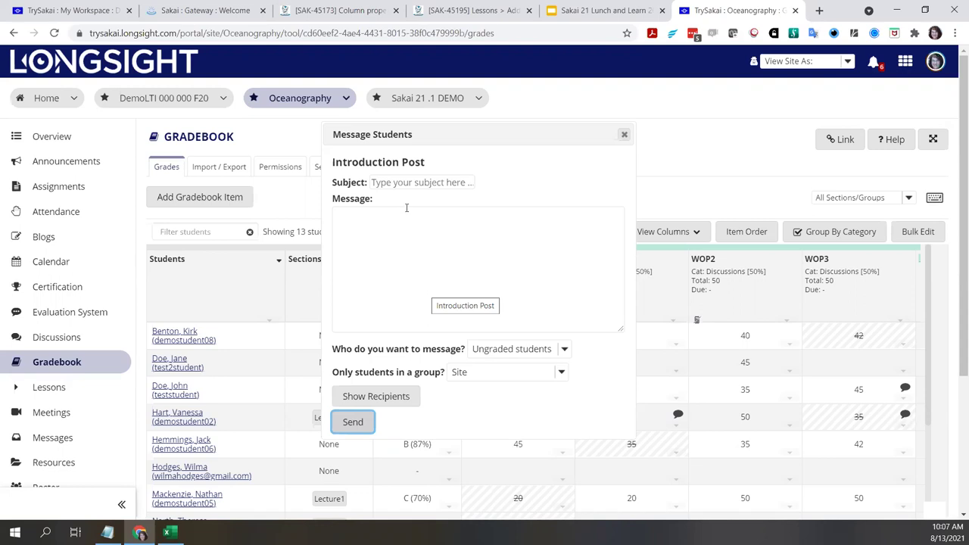
Compose another Introduction Post message with subject "Don't forget to post!" and message "Remember to post your discussion."
{"action": "left_click", "coordinate": [406, 183]}
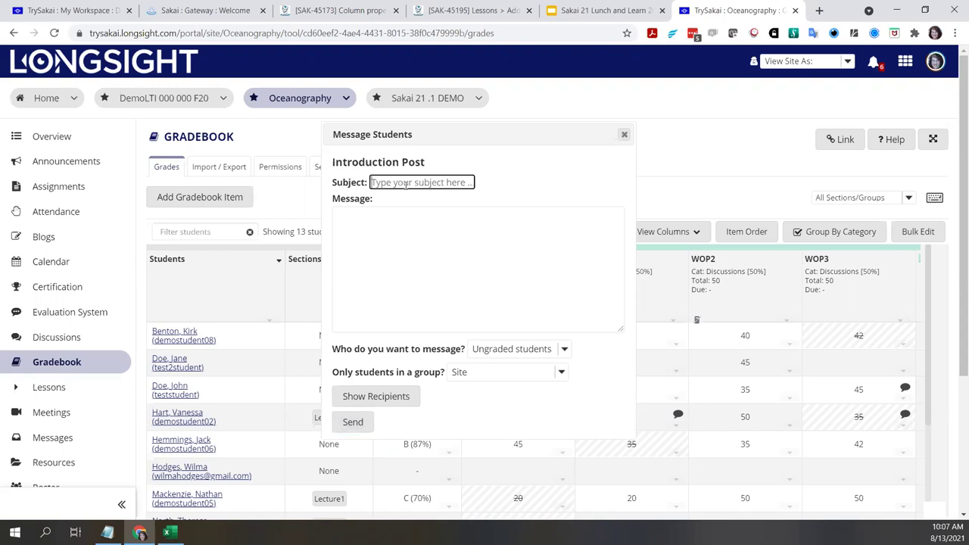
{"action": "type", "text": "Don't forget "}
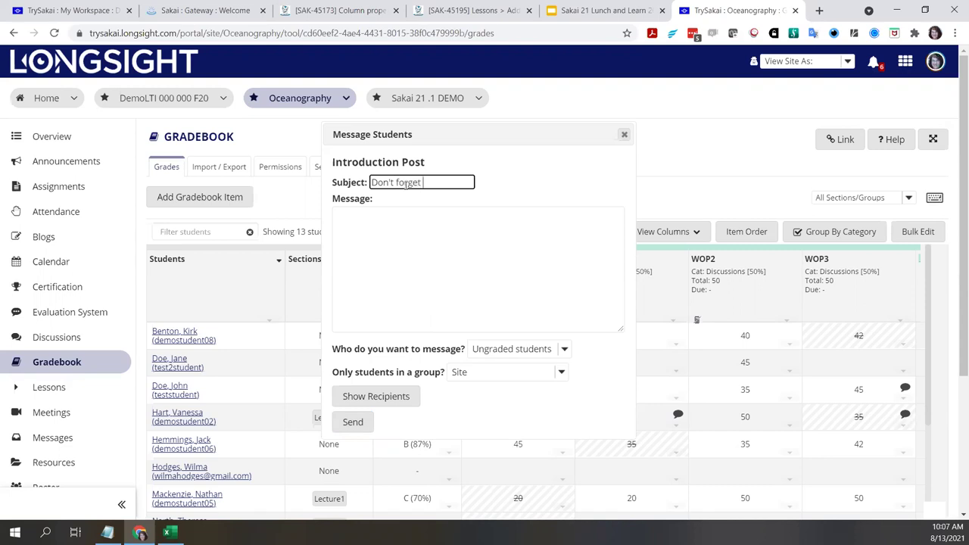
{"action": "type", "text": "to post!"}
{"action": "left_click", "coordinate": [424, 270]}
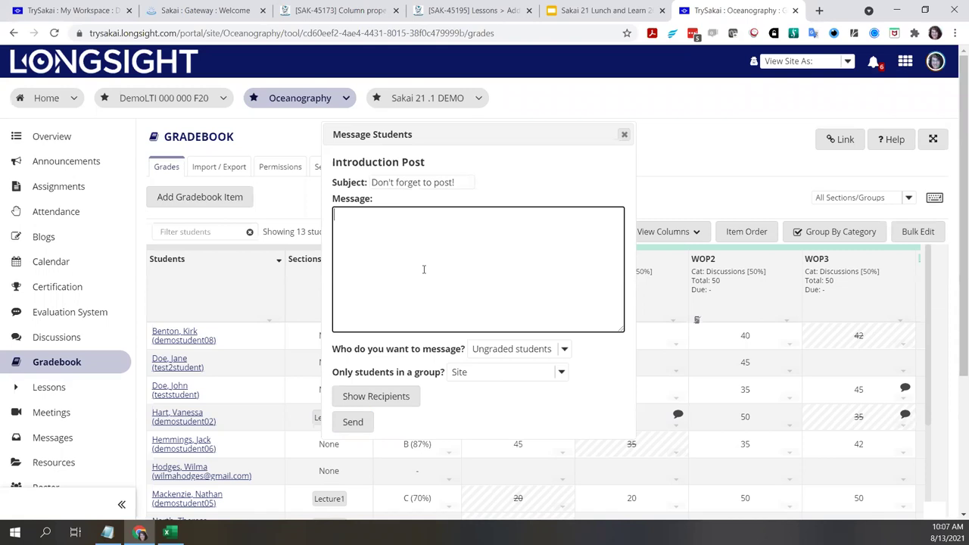
{"action": "type", "text": "Re"}
{"action": "type", "text": "min"}
{"action": "type", "text": "d"}
{"action": "key", "text": "BackSpace"}
{"action": "key", "text": "BackSpace"}
{"action": "key", "text": "BackSpace"}
{"action": "key", "text": "BackSpace"}
{"action": "type", "text": "ember to post your di"}
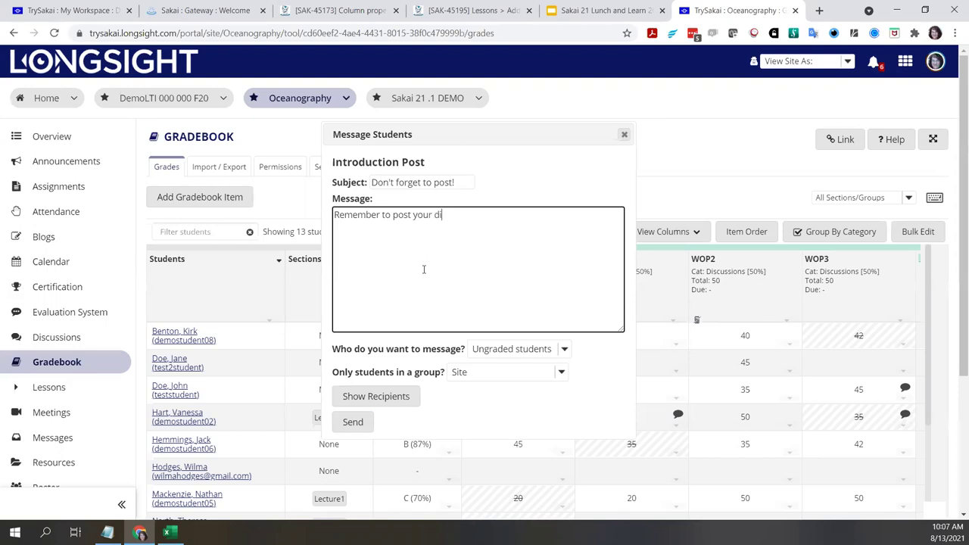
{"action": "type", "text": "scussion."}
Clear the minimum score under Graded students and set the reminder's recipients to Ungraded students
{"action": "left_click", "coordinate": [510, 348]}
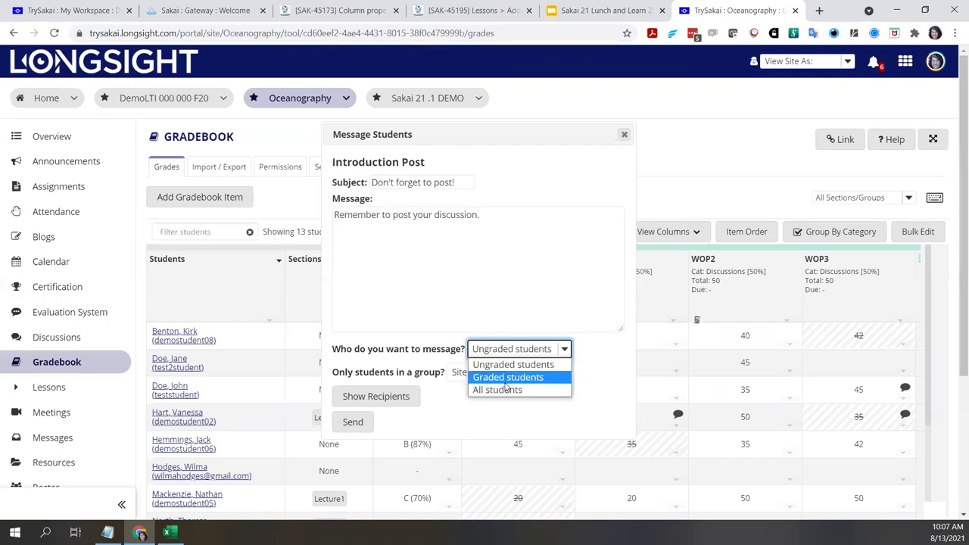
{"action": "left_click", "coordinate": [504, 382]}
{"action": "left_click", "coordinate": [405, 369]}
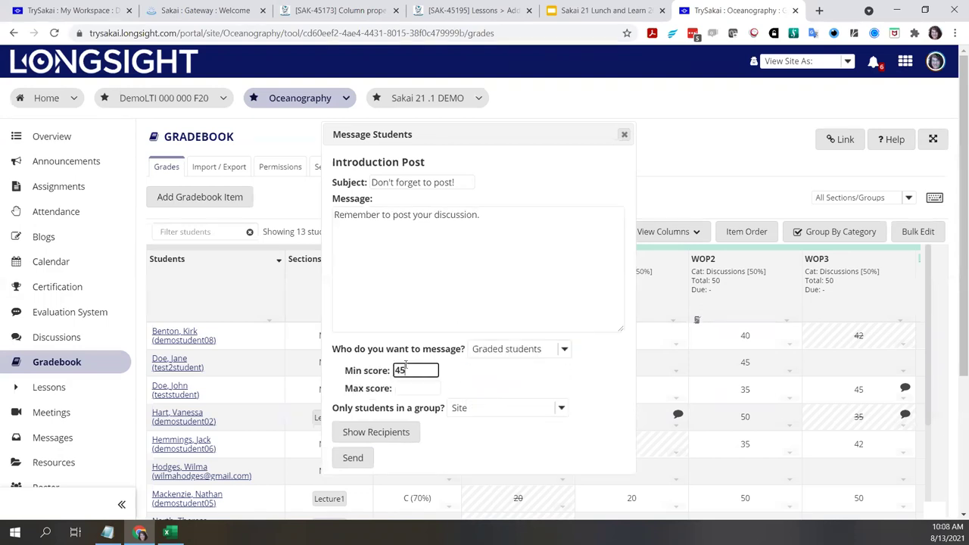
{"action": "key", "text": "BackSpace"}
{"action": "key", "text": "BackSpace"}
{"action": "left_click", "coordinate": [517, 348]}
{"action": "left_click", "coordinate": [505, 364]}
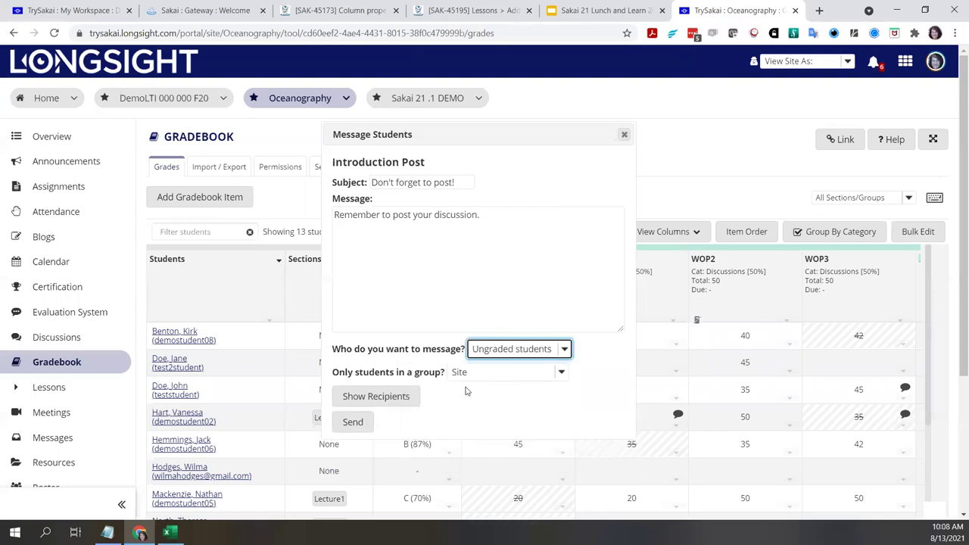
Preview the reminder's recipients, try limiting it to students in Group-2, and close the message without sending it
{"action": "left_click", "coordinate": [399, 400]}
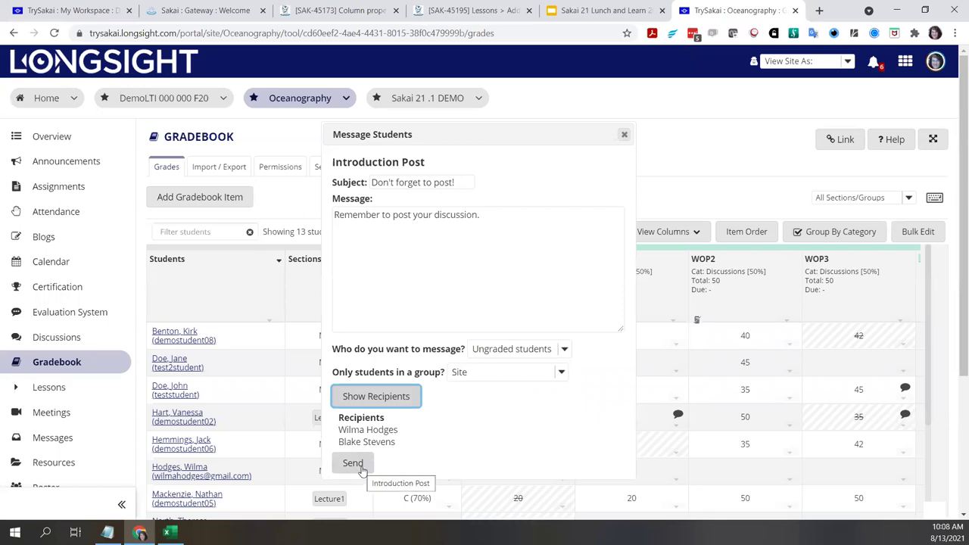
{"action": "left_click", "coordinate": [520, 373]}
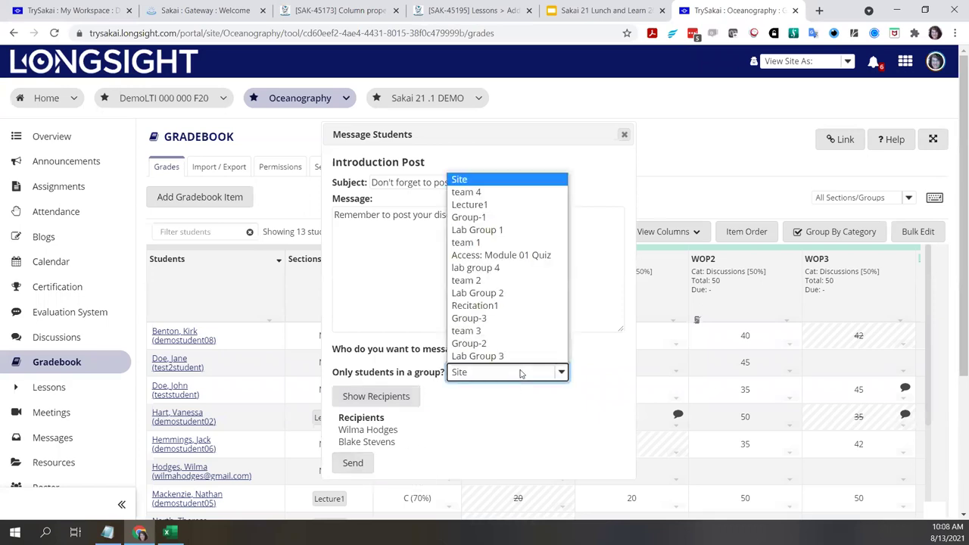
{"action": "left_click", "coordinate": [488, 346]}
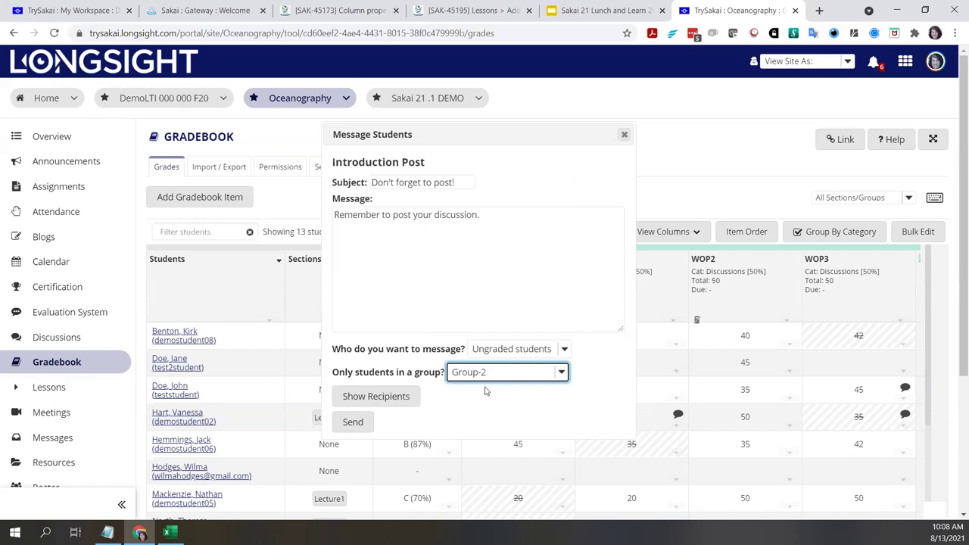
{"action": "left_click", "coordinate": [478, 413]}
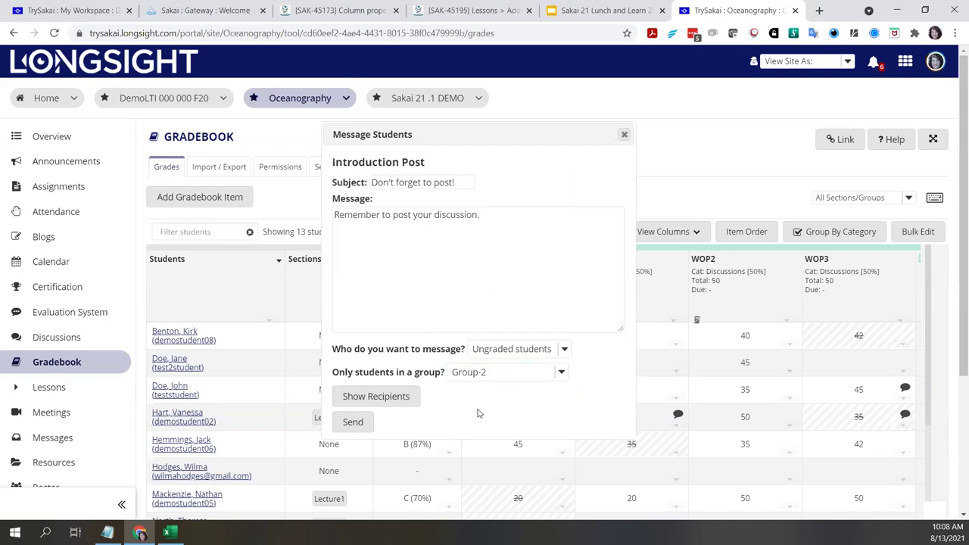
{"action": "left_click", "coordinate": [623, 134]}
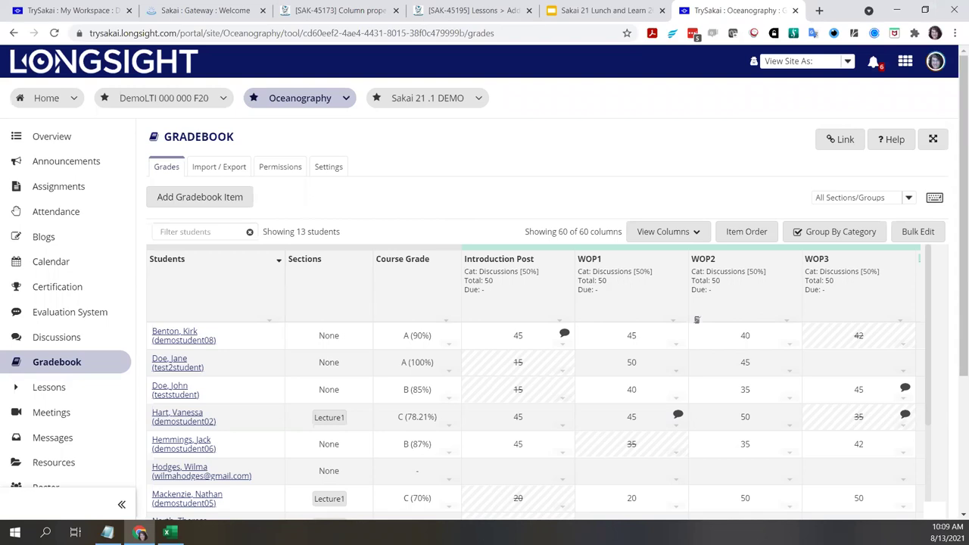
Go to the Lessons page of the Sakai 21 .1 DEMO site and look over the content types that can be added
{"action": "left_click", "coordinate": [603, 12]}
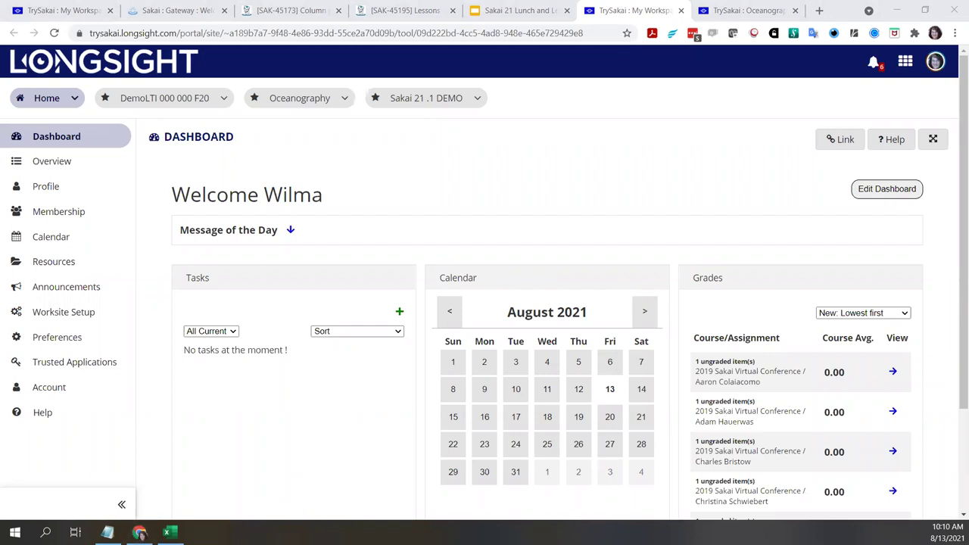
{"action": "left_click", "coordinate": [423, 106]}
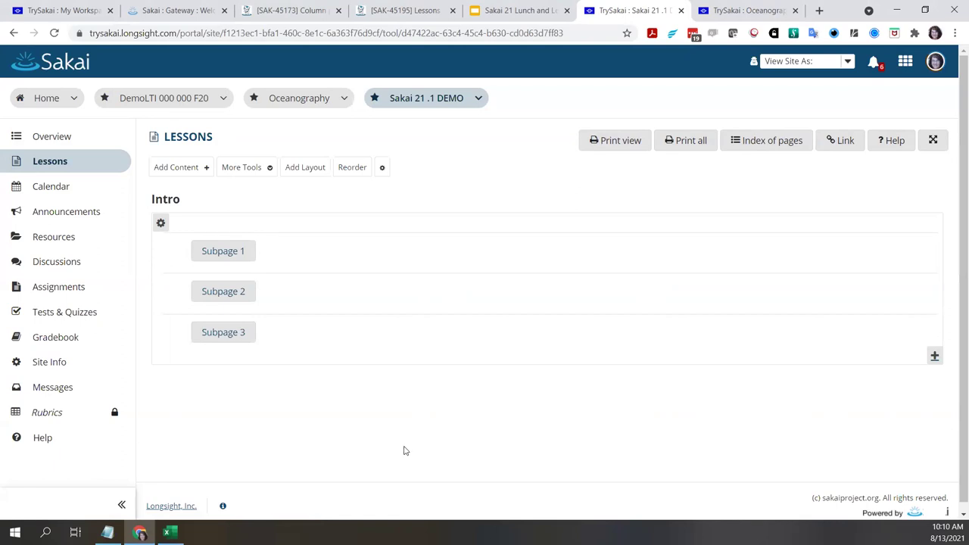
{"action": "left_click", "coordinate": [206, 168]}
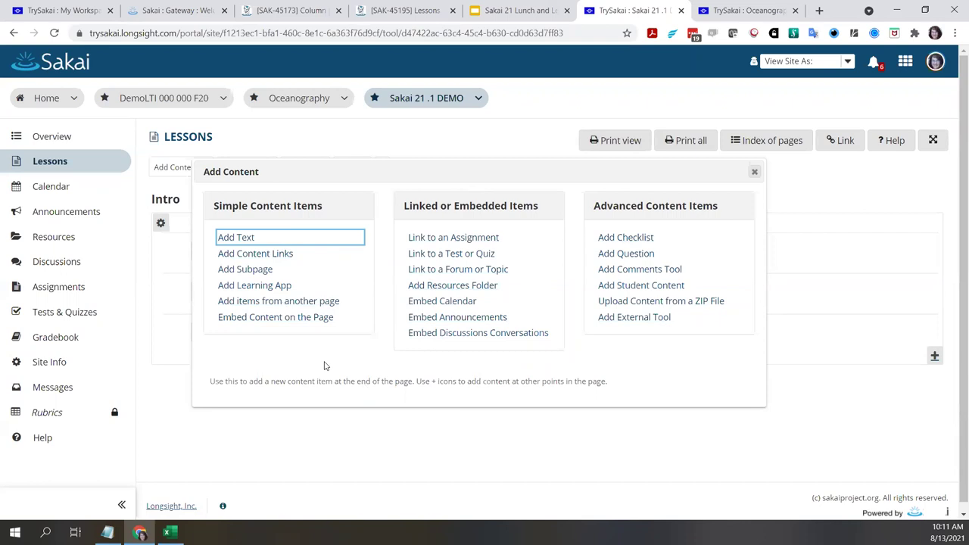
{"action": "left_click", "coordinate": [139, 532]}
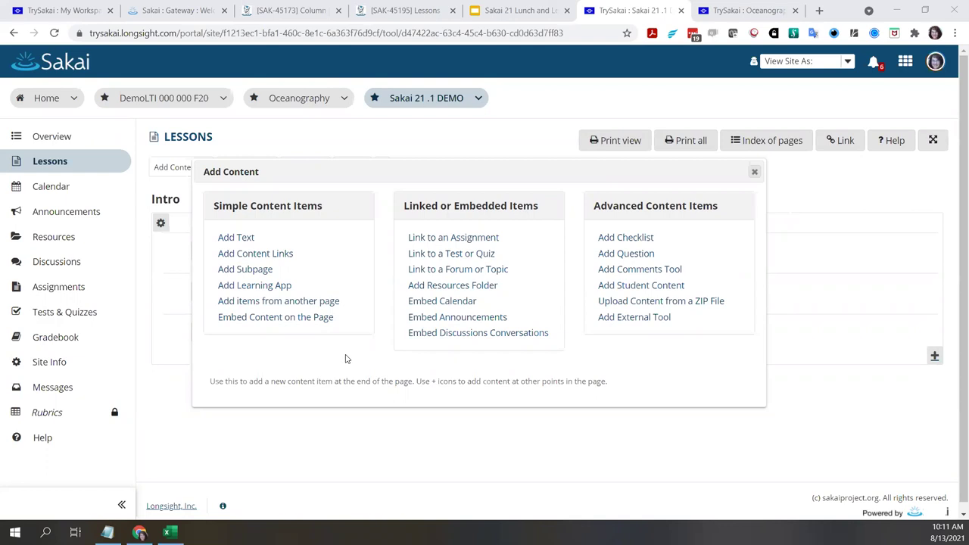
{"action": "left_click", "coordinate": [756, 171]}
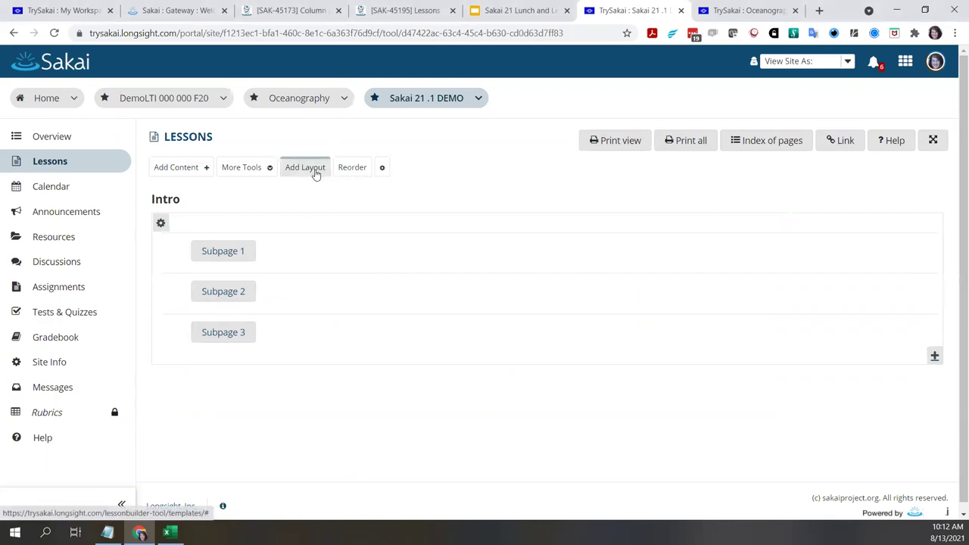
Add an untitled Three Equal Columns layout to the Lessons page with the default color scheme
{"action": "left_click", "coordinate": [305, 167]}
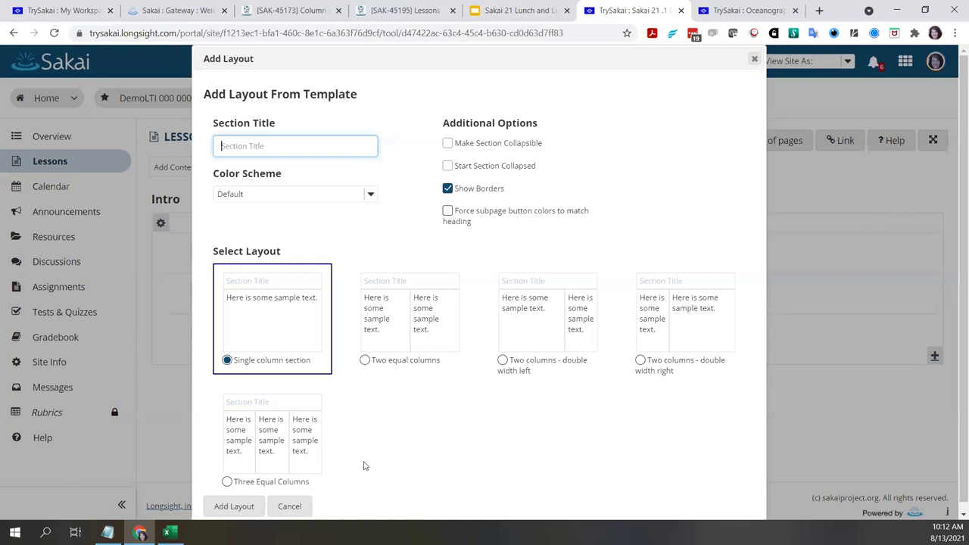
{"action": "left_click", "coordinate": [228, 482]}
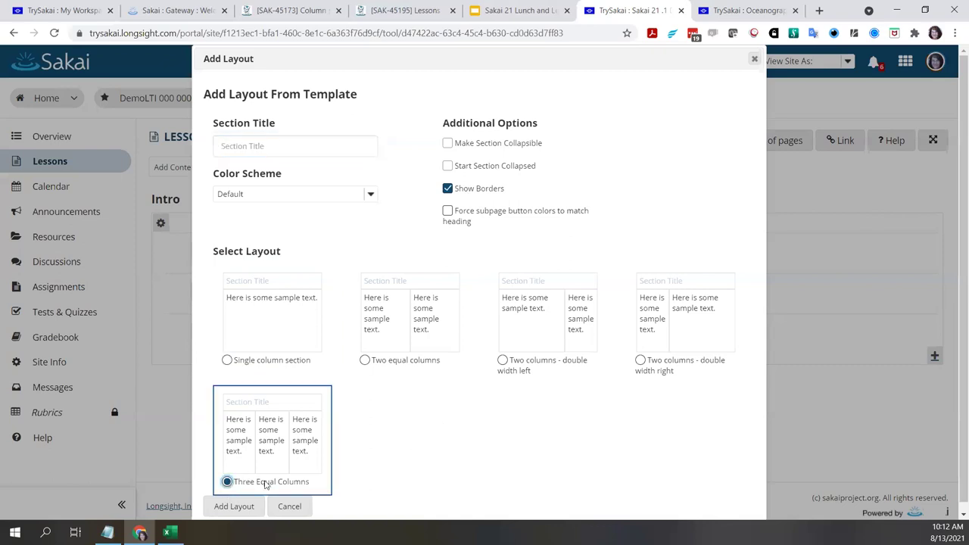
{"action": "left_click", "coordinate": [234, 506]}
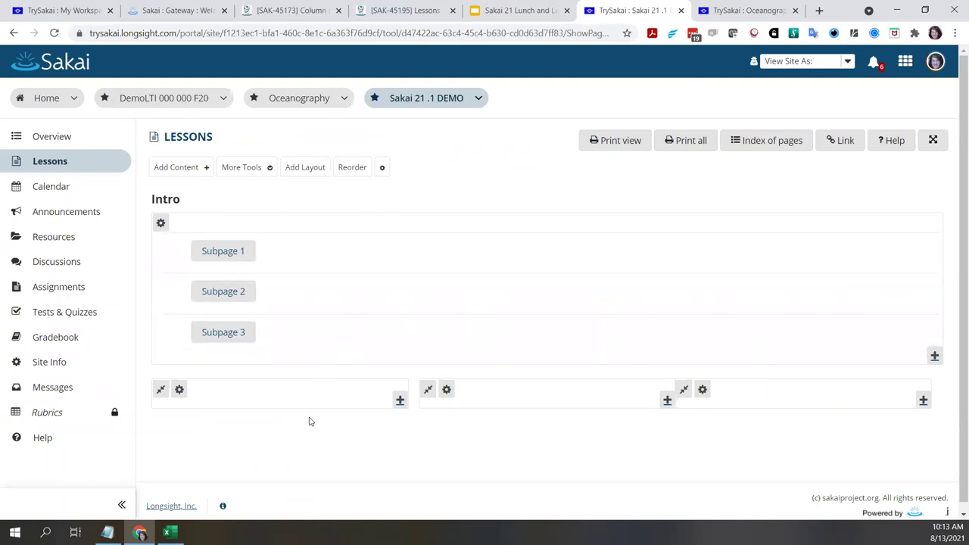
Reorder the page items so Subpage 1, Subpage 2 and Subpage 3 each sit in their own column of the new section, and save
{"action": "left_click", "coordinate": [352, 170]}
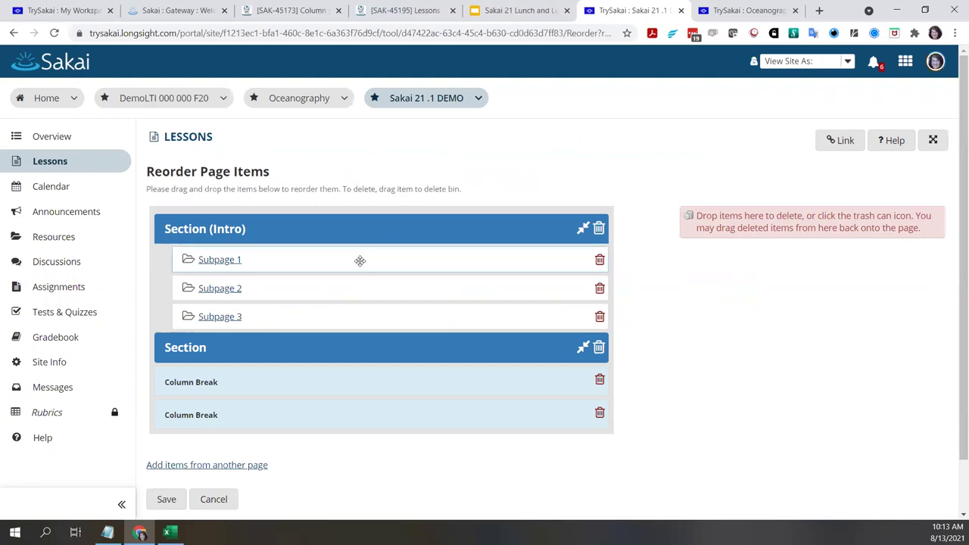
{"action": "left_click_drag", "start_coordinate": [360, 260], "coordinate": [362, 377]}
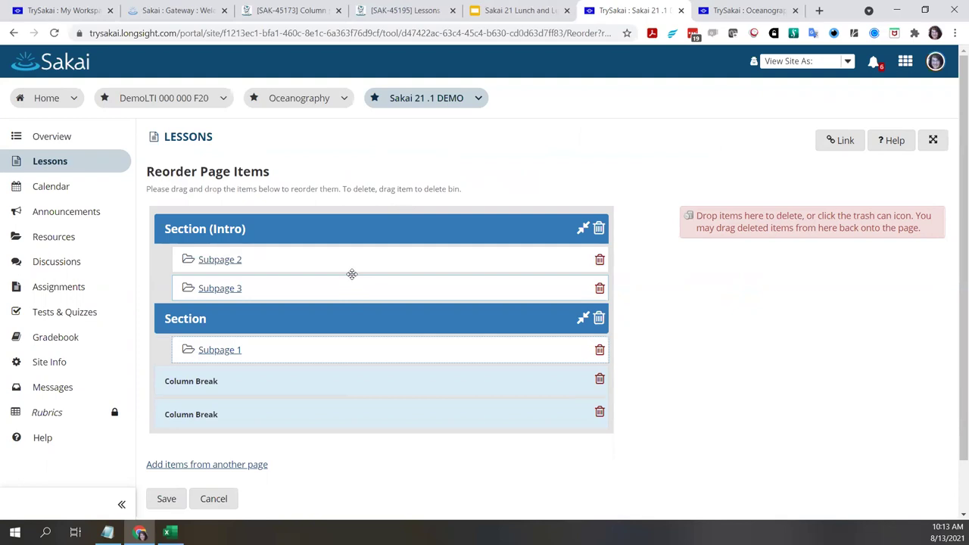
{"action": "left_click_drag", "start_coordinate": [350, 256], "coordinate": [356, 400]}
{"action": "left_click_drag", "start_coordinate": [314, 261], "coordinate": [335, 443]}
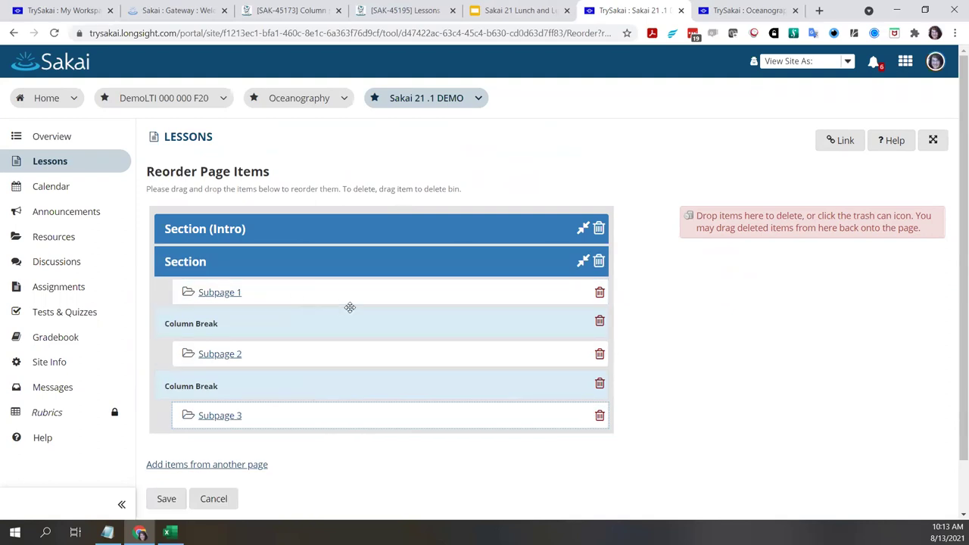
{"action": "left_click", "coordinate": [166, 501]}
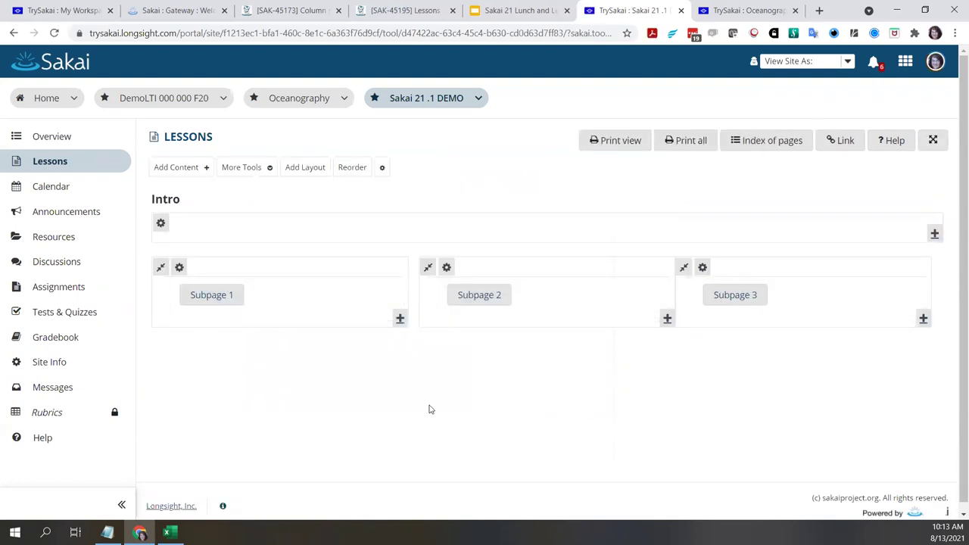
Title the three-column section "Page 1", set its first column's color scheme to Purple, and force subpage button colors to match the heading
{"action": "left_click", "coordinate": [180, 269]}
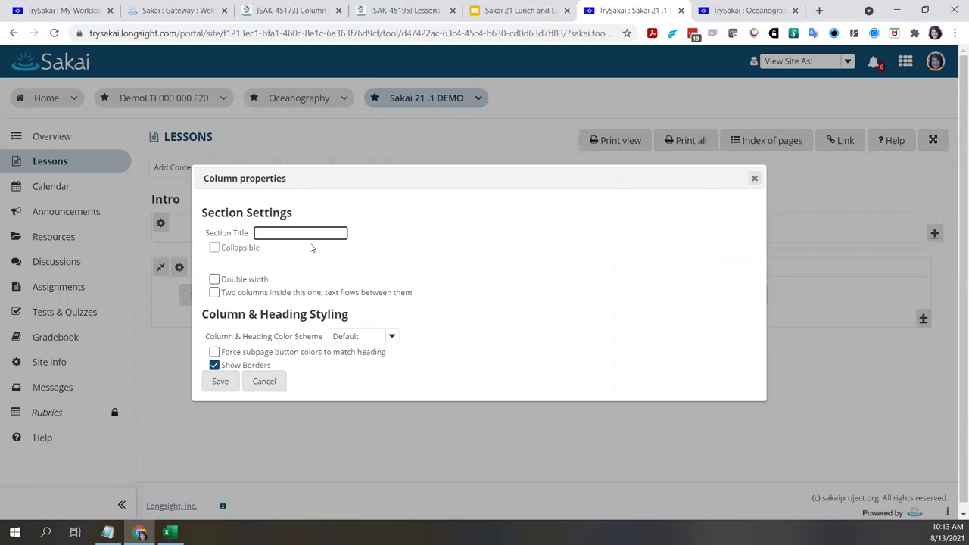
{"action": "type", "text": "Page 1"}
{"action": "left_click", "coordinate": [214, 353]}
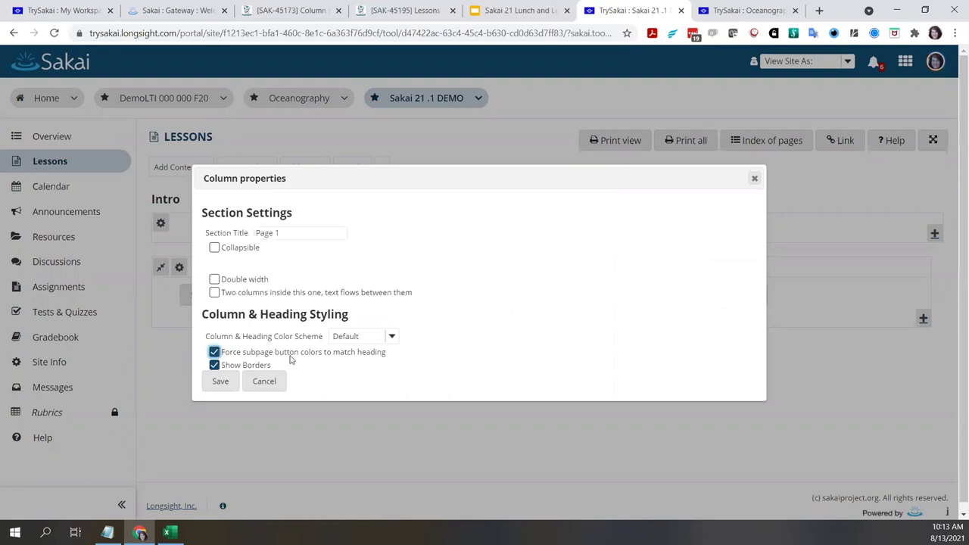
{"action": "left_click", "coordinate": [392, 338]}
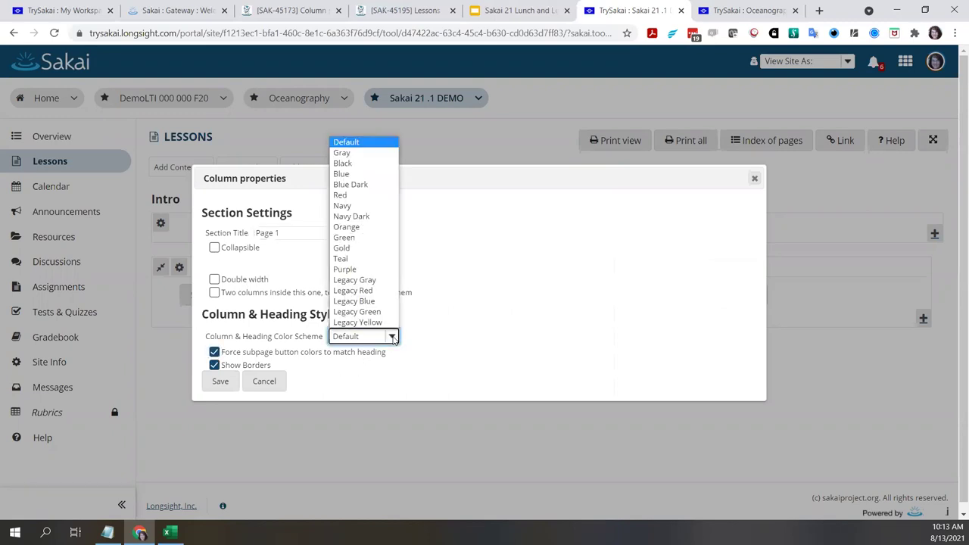
{"action": "left_click", "coordinate": [357, 271]}
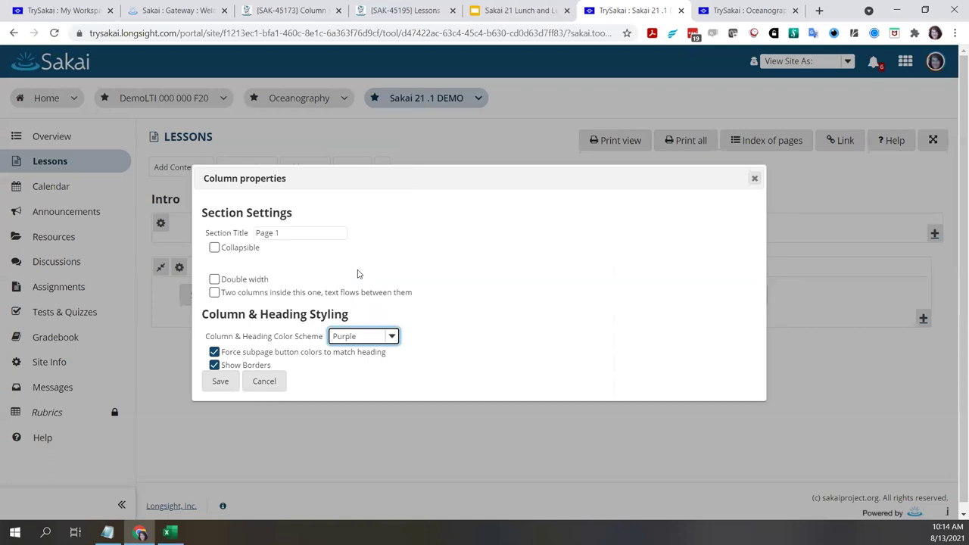
{"action": "left_click", "coordinate": [220, 382]}
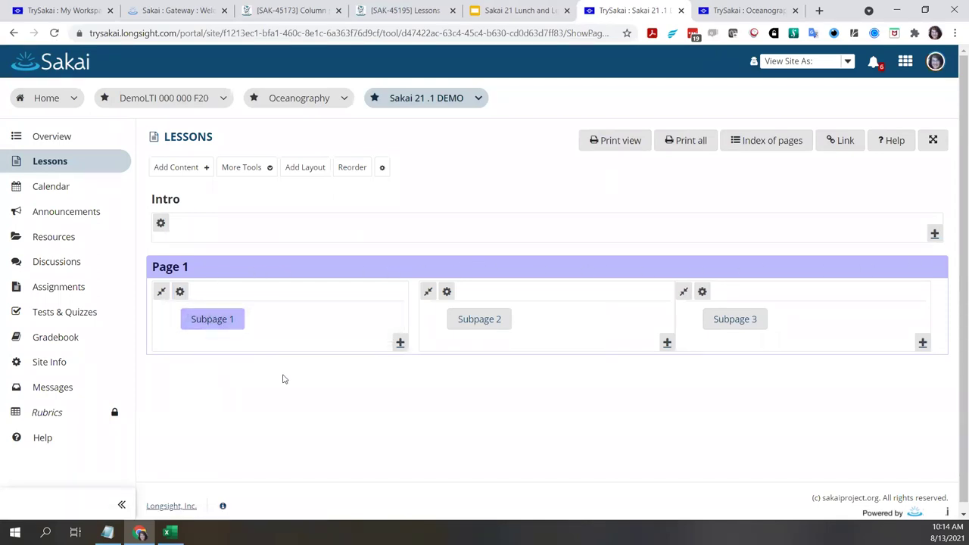
Force the Subpage 2 column's button colors to match the heading and set its color scheme to Purple
{"action": "left_click", "coordinate": [447, 292]}
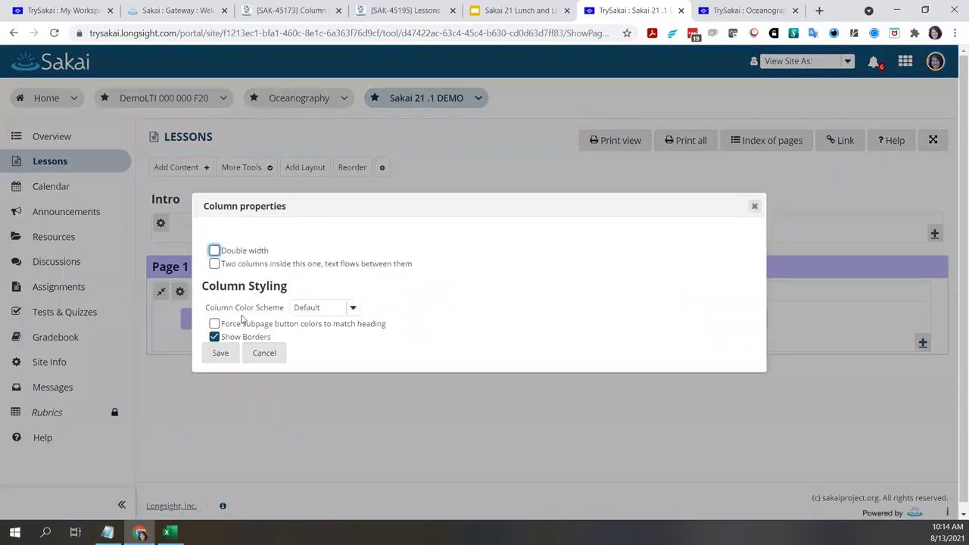
{"action": "left_click", "coordinate": [214, 324]}
{"action": "left_click", "coordinate": [221, 353]}
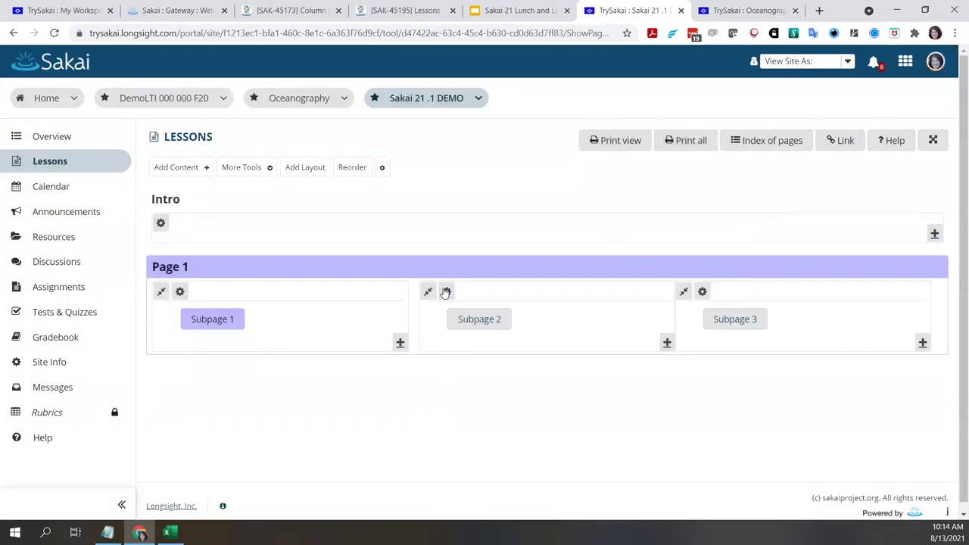
{"action": "left_click", "coordinate": [446, 292]}
{"action": "left_click", "coordinate": [352, 309]}
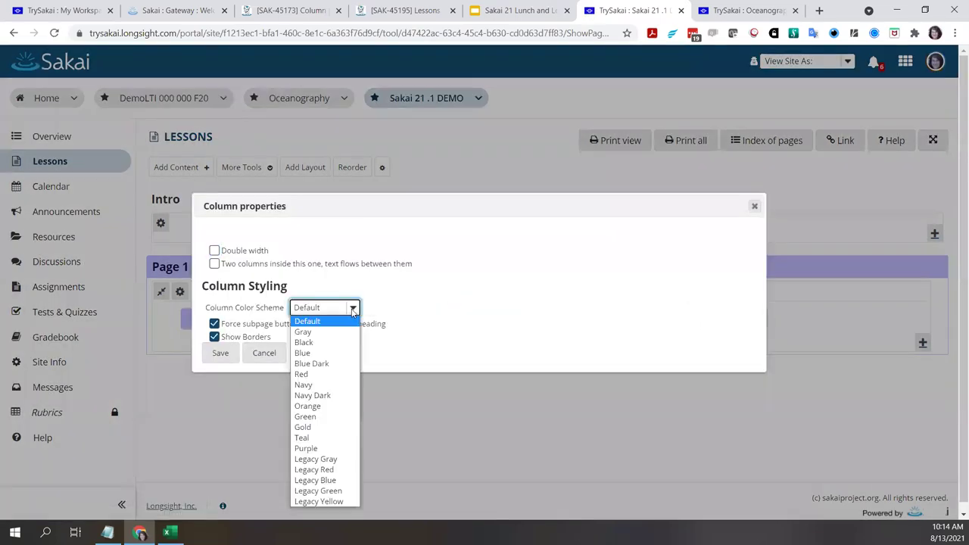
{"action": "left_click", "coordinate": [316, 448]}
{"action": "left_click", "coordinate": [219, 353]}
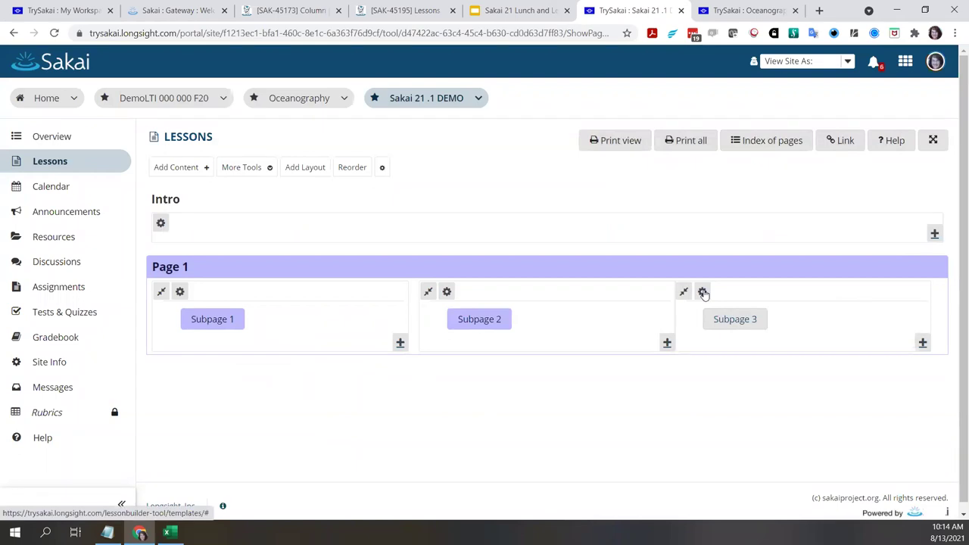
Give the Subpage 3 column the Purple color scheme with subpage button colors forced to match the heading
{"action": "left_click", "coordinate": [702, 293]}
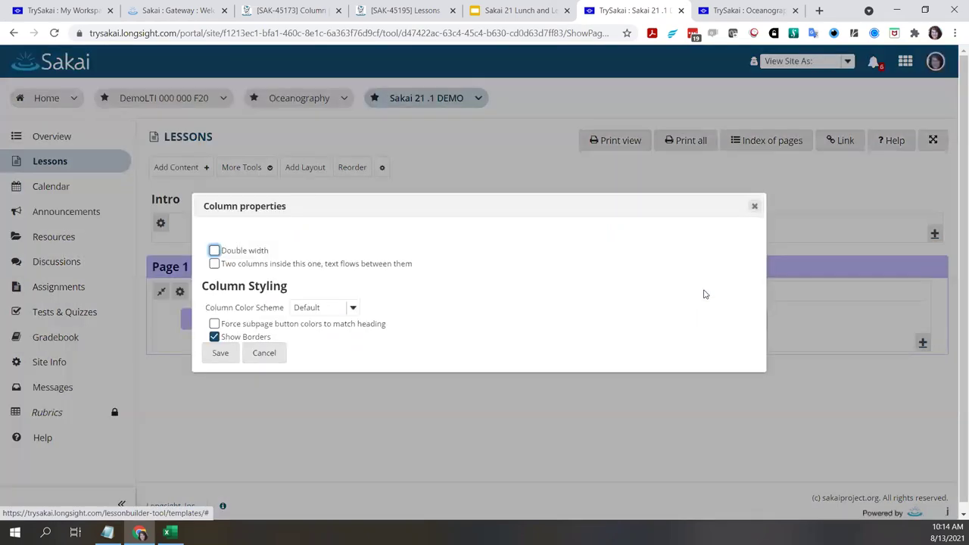
{"action": "left_click", "coordinate": [214, 324]}
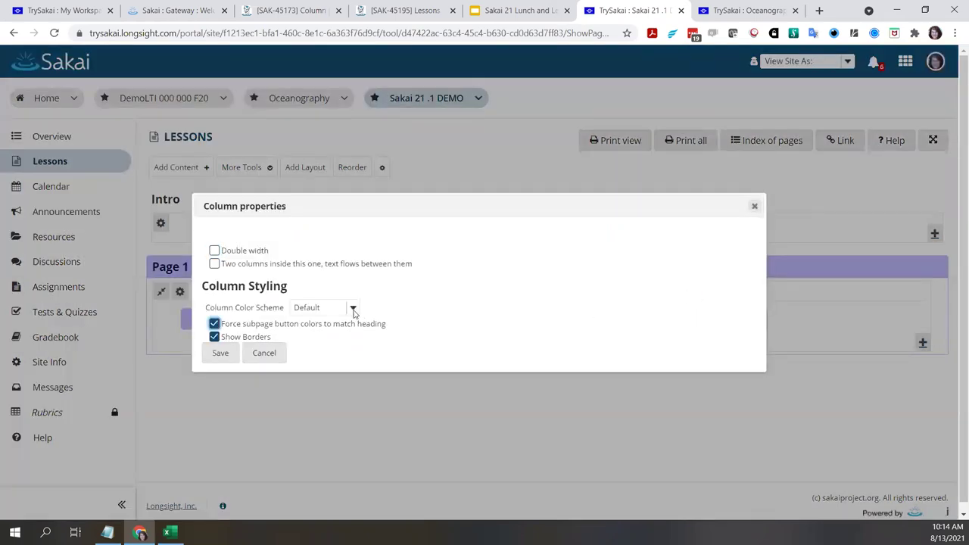
{"action": "left_click", "coordinate": [348, 308]}
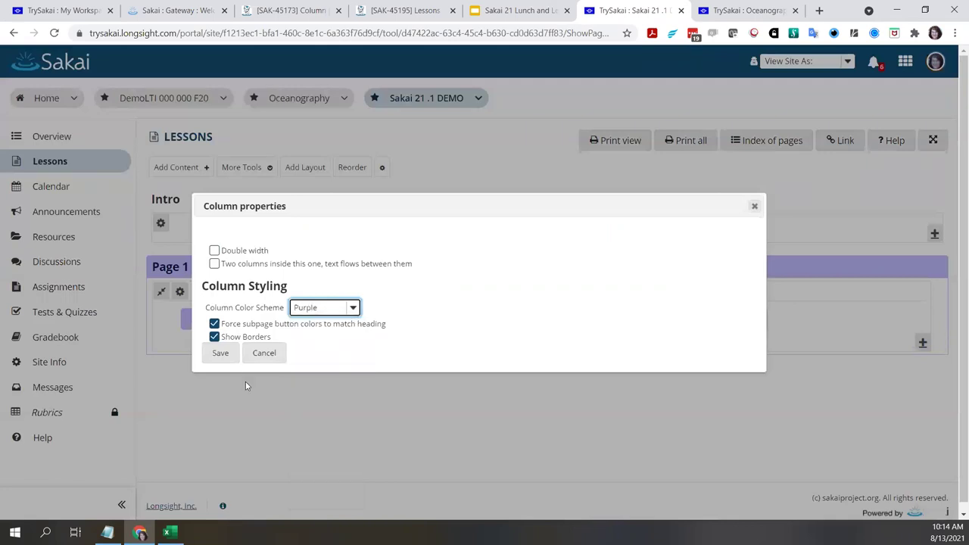
{"action": "left_click", "coordinate": [222, 353]}
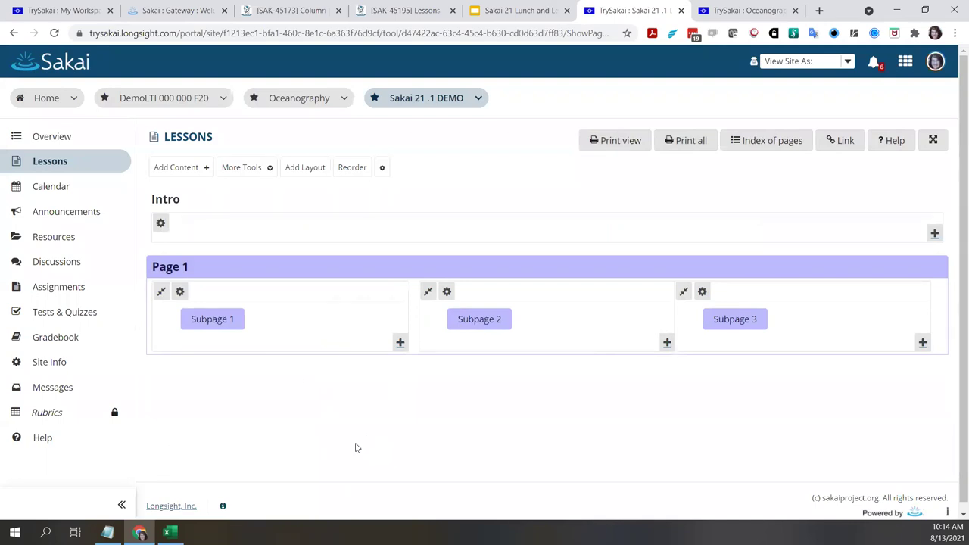
Show borders on the Intro section and set its column and heading color scheme to Legacy Blue
{"action": "left_click", "coordinate": [162, 226]}
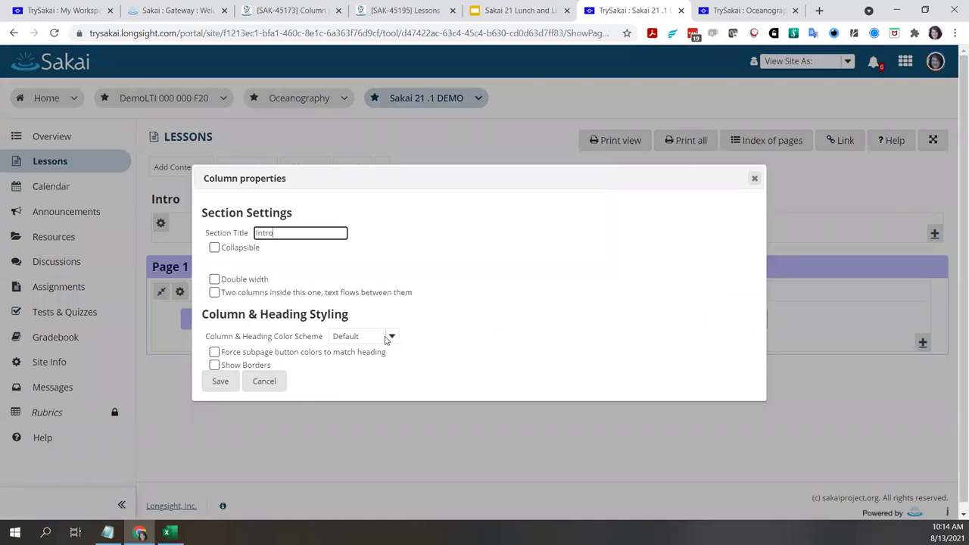
{"action": "left_click", "coordinate": [215, 366]}
{"action": "left_click", "coordinate": [392, 336]}
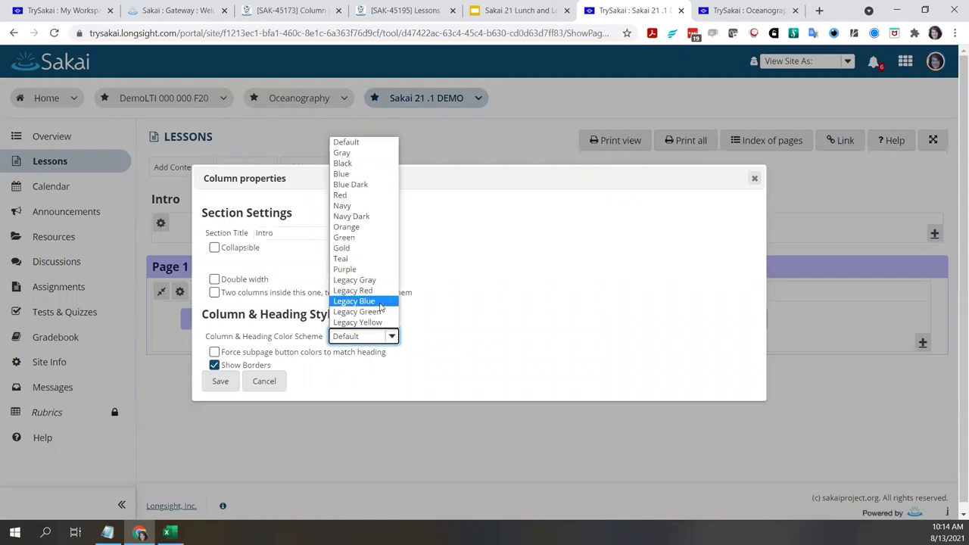
{"action": "left_click", "coordinate": [381, 301]}
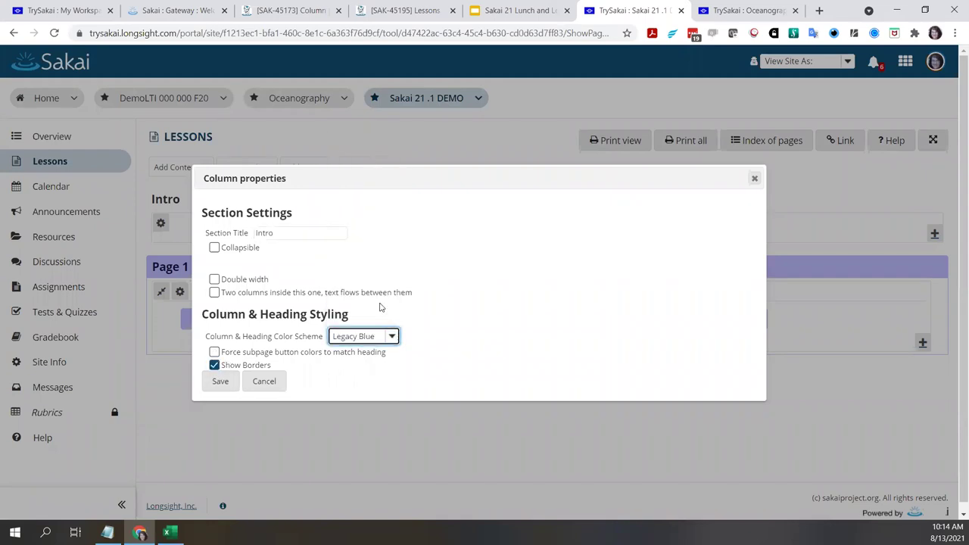
{"action": "left_click", "coordinate": [212, 386]}
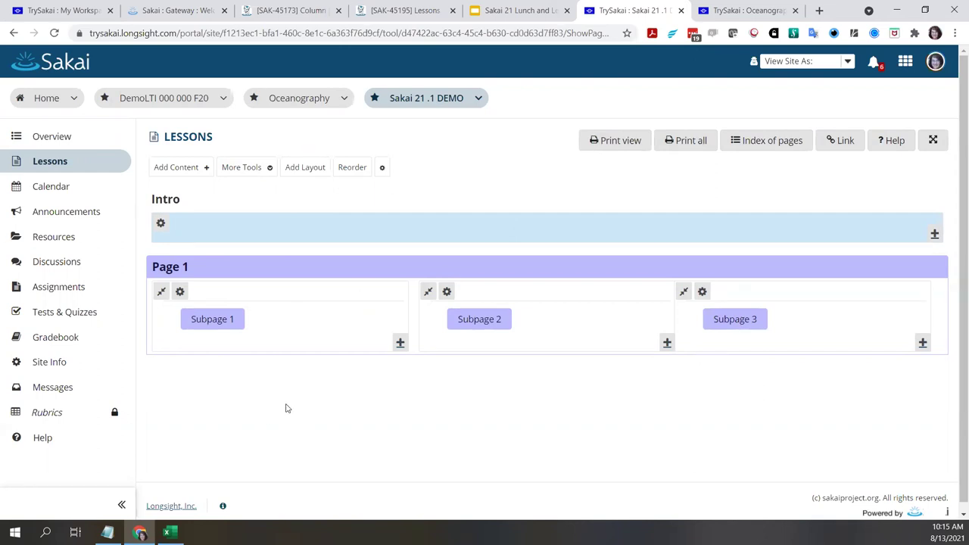
Switch to the Jira issue SAK-45173 about column properties colors
{"action": "left_click", "coordinate": [291, 11]}
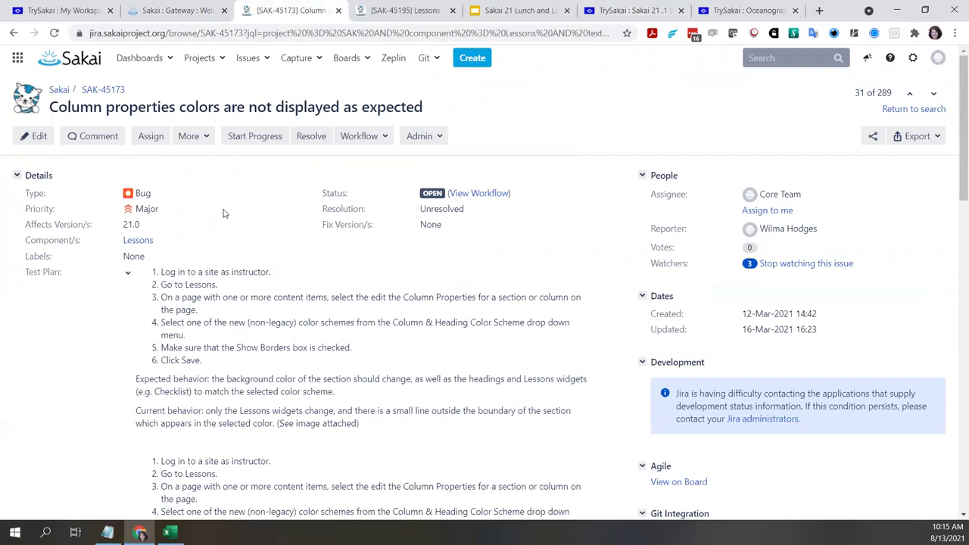
View the Jira issue SAK-45195 about subpage button colors, and return to the Lessons page of the Sakai 21 .1 DEMO site
{"action": "left_click", "coordinate": [401, 11]}
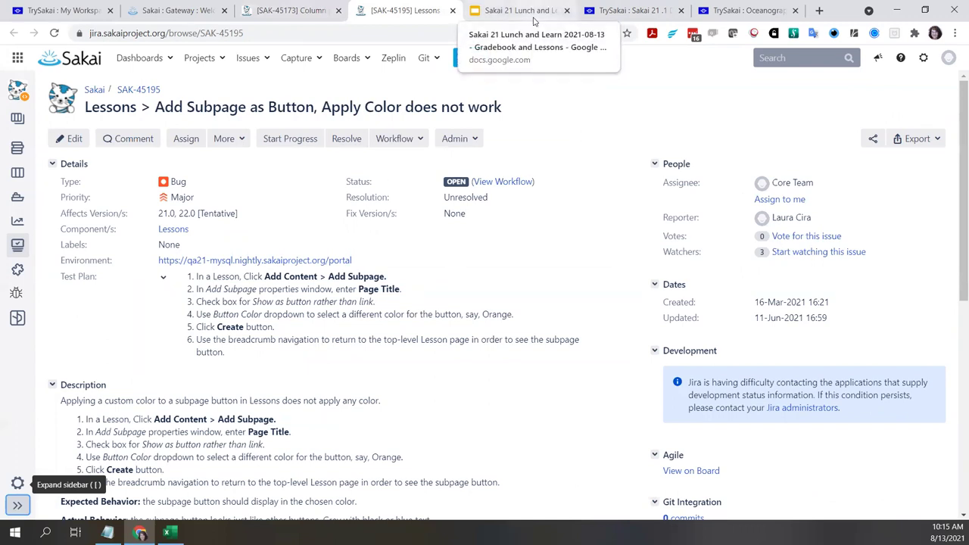
{"action": "left_click", "coordinate": [765, 12]}
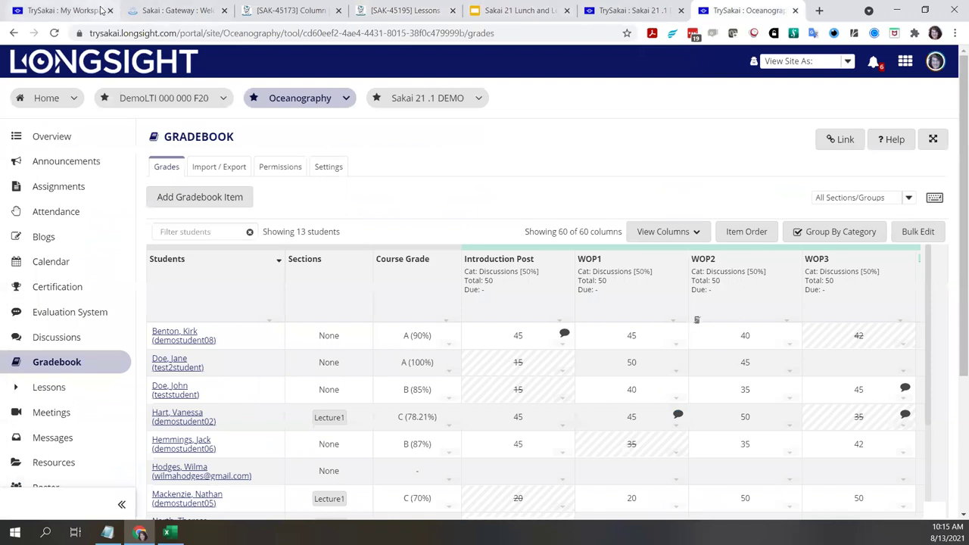
{"action": "left_click", "coordinate": [61, 11]}
{"action": "left_click", "coordinate": [628, 11]}
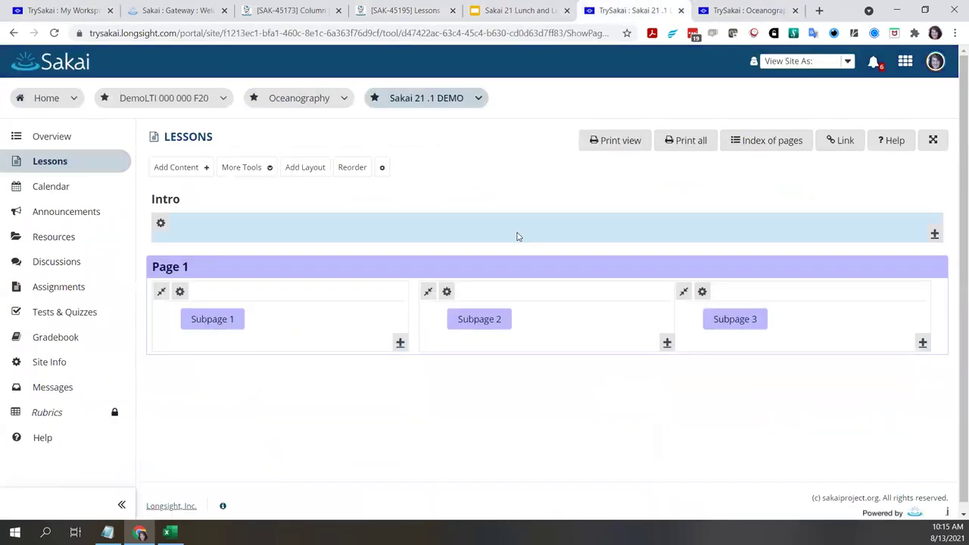
Add a subpage titled New, shown as a button with the Red button color, and return to the main Lessons page
{"action": "left_click", "coordinate": [180, 173]}
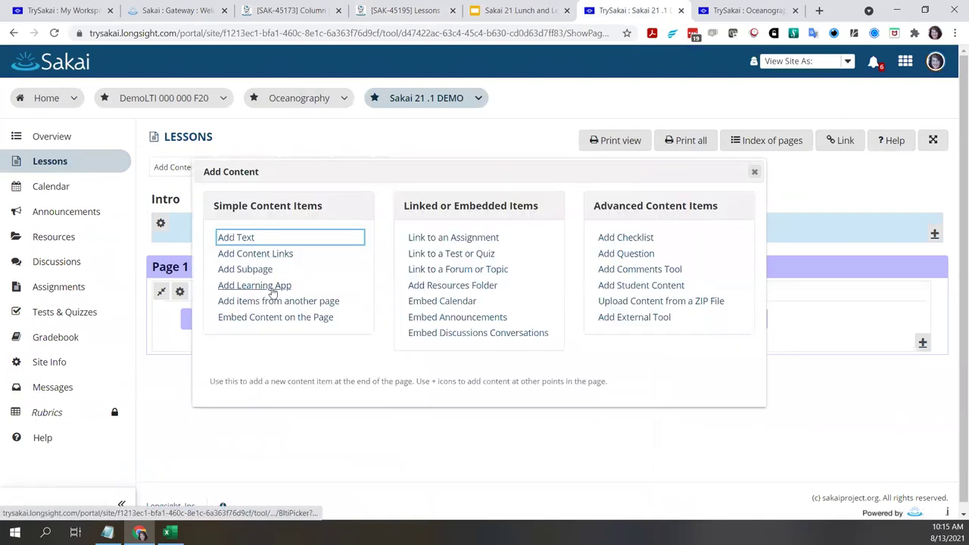
{"action": "left_click", "coordinate": [250, 269]}
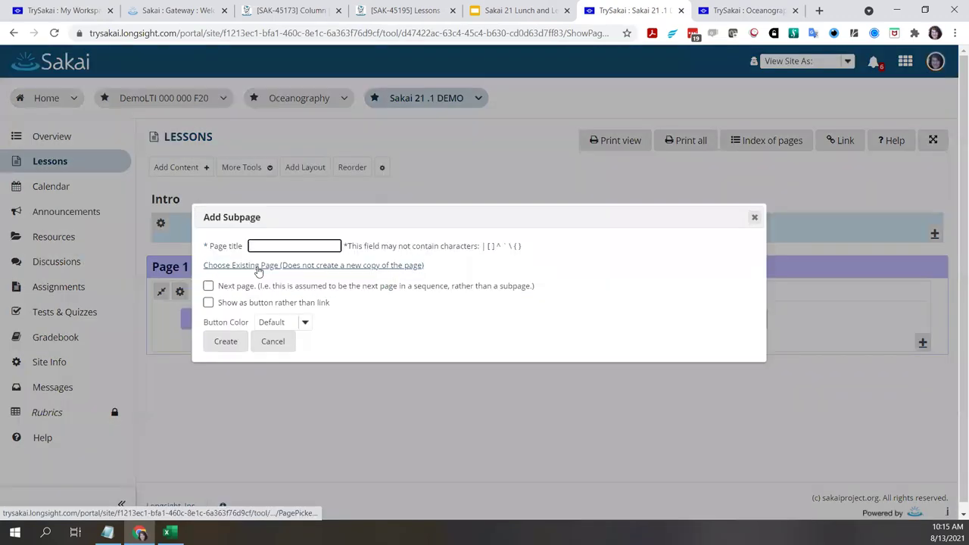
{"action": "type", "text": "New"}
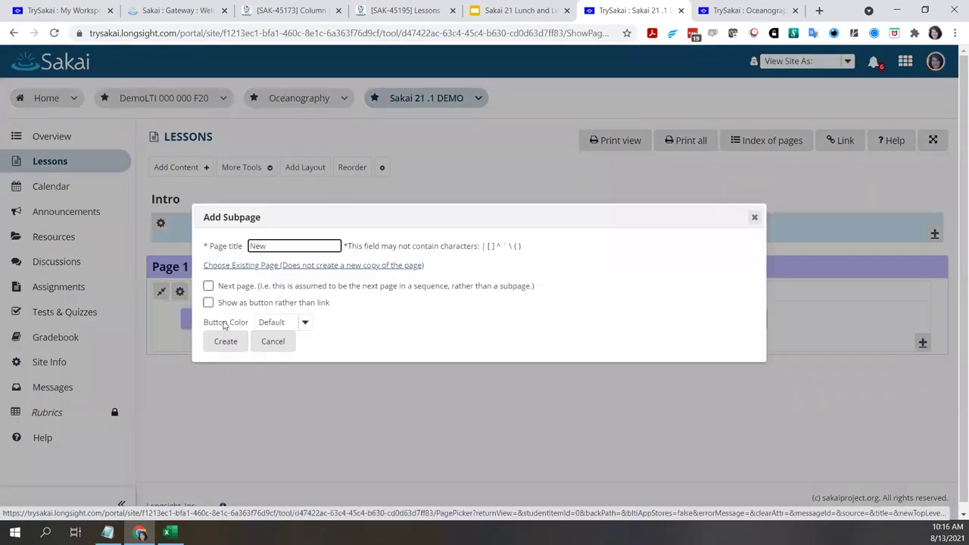
{"action": "left_click", "coordinate": [212, 303]}
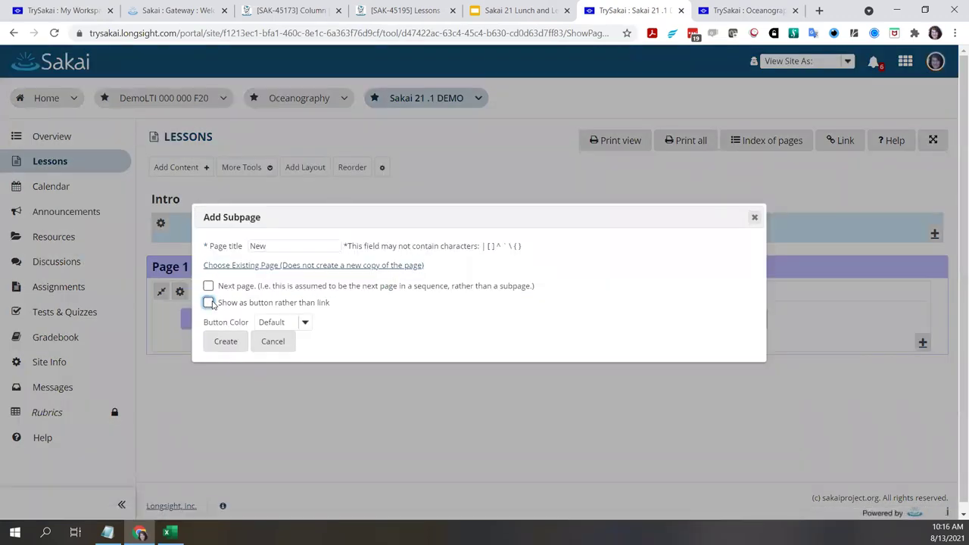
{"action": "left_click", "coordinate": [305, 322]}
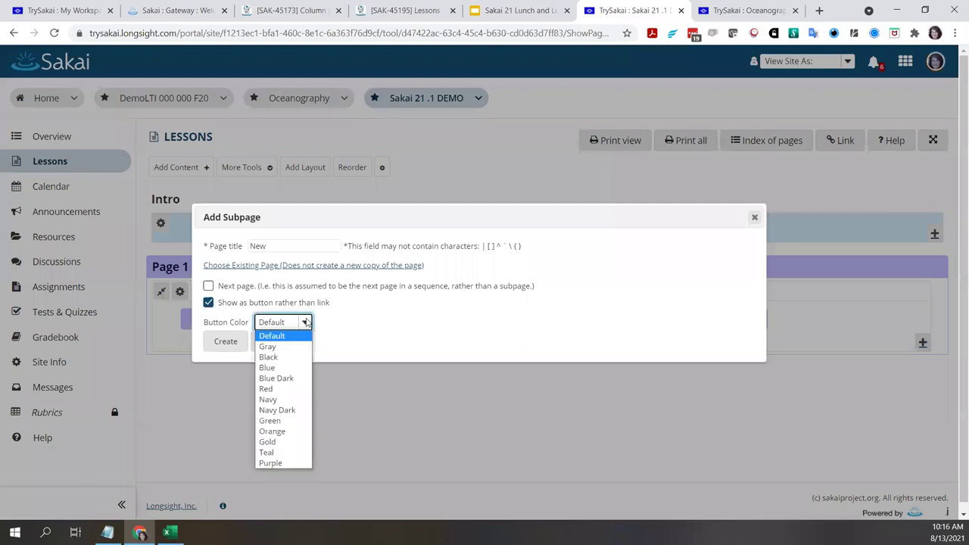
{"action": "left_click", "coordinate": [299, 389]}
{"action": "left_click", "coordinate": [222, 346]}
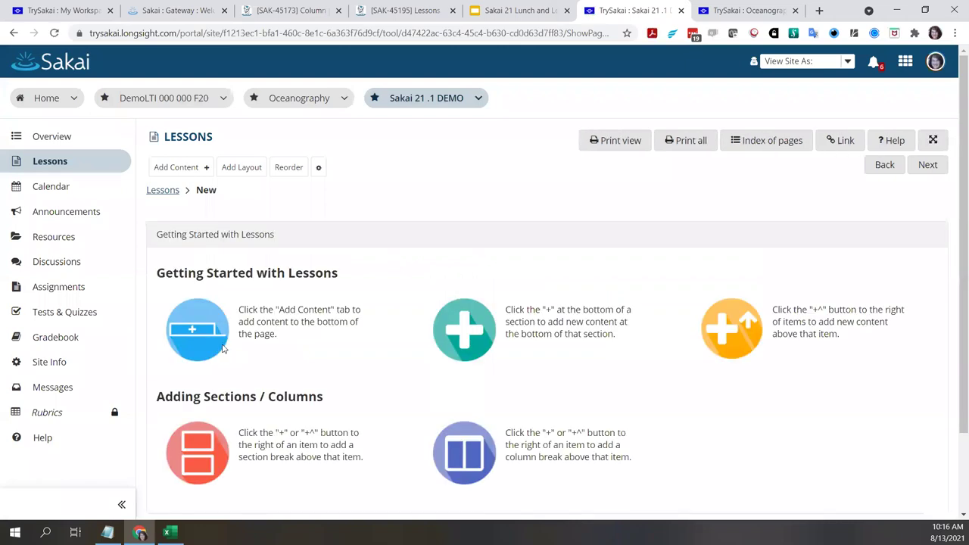
{"action": "left_click", "coordinate": [163, 190]}
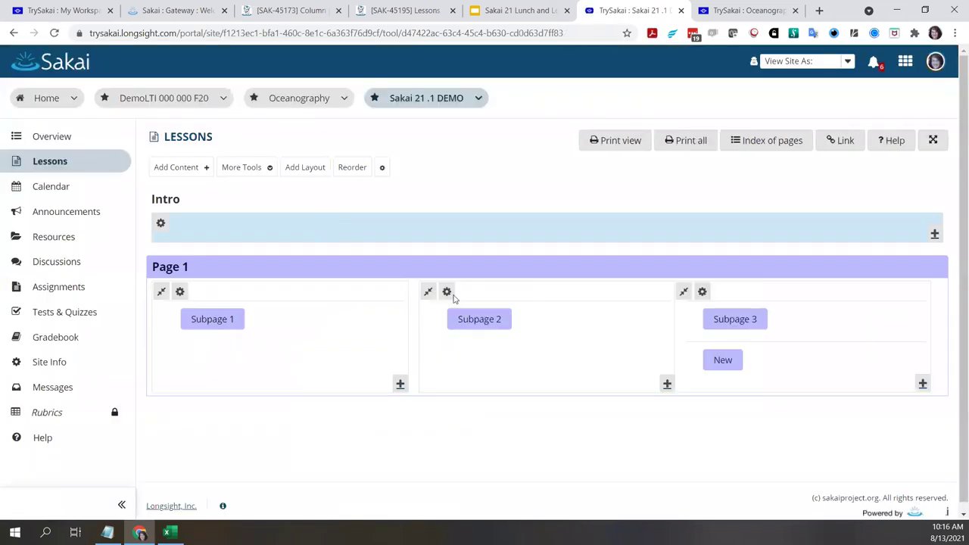
Inside the New subpage, add another subpage titled New as a Red button, and return to the main Lessons page
{"action": "left_click", "coordinate": [912, 353]}
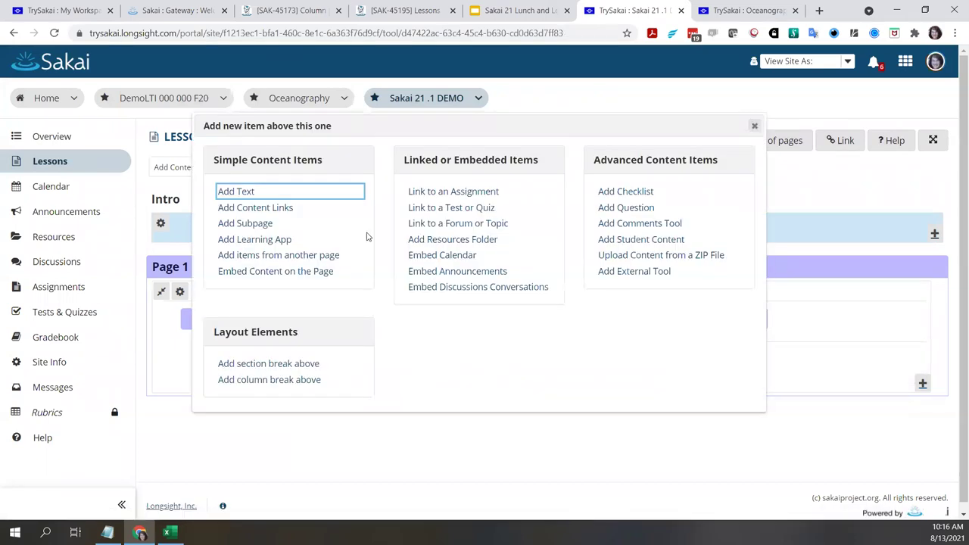
{"action": "left_click", "coordinate": [754, 126]}
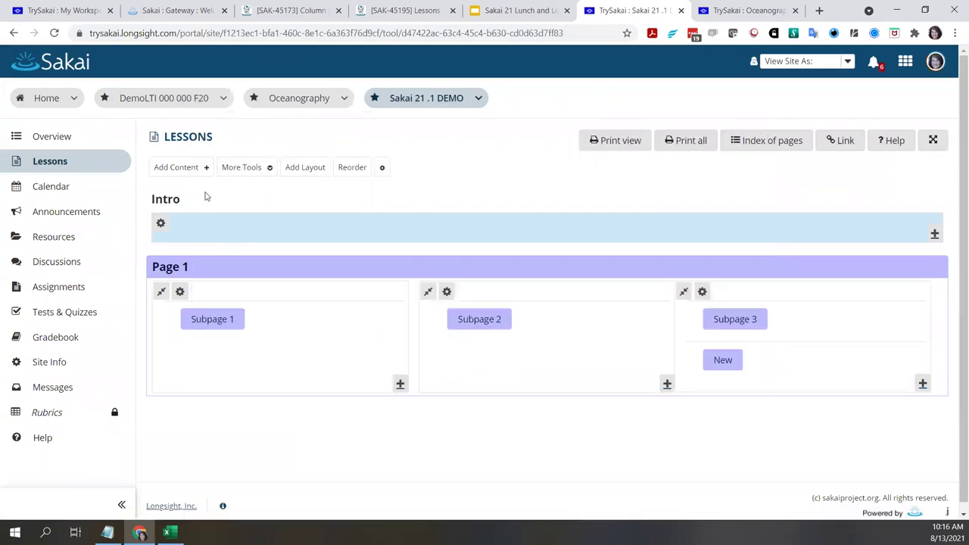
{"action": "left_click", "coordinate": [717, 361]}
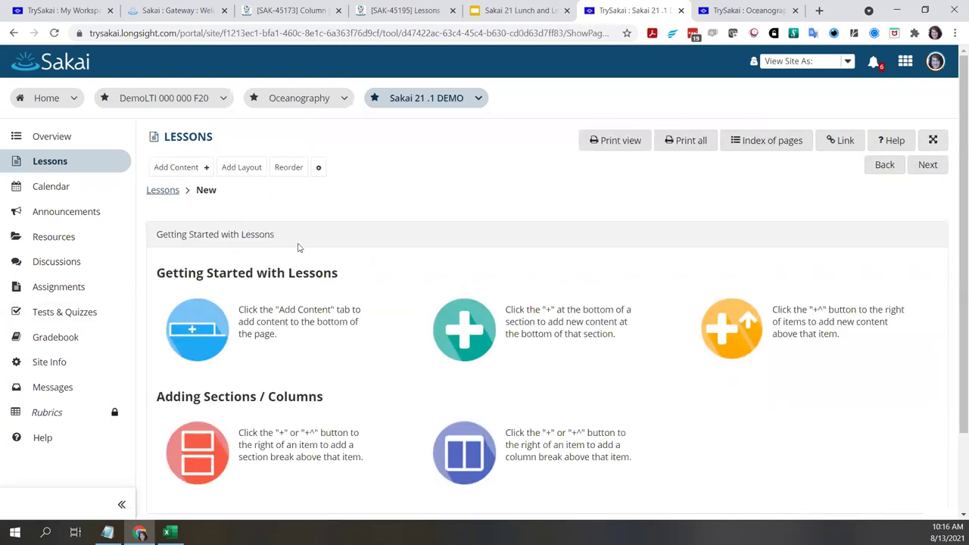
{"action": "left_click", "coordinate": [180, 169]}
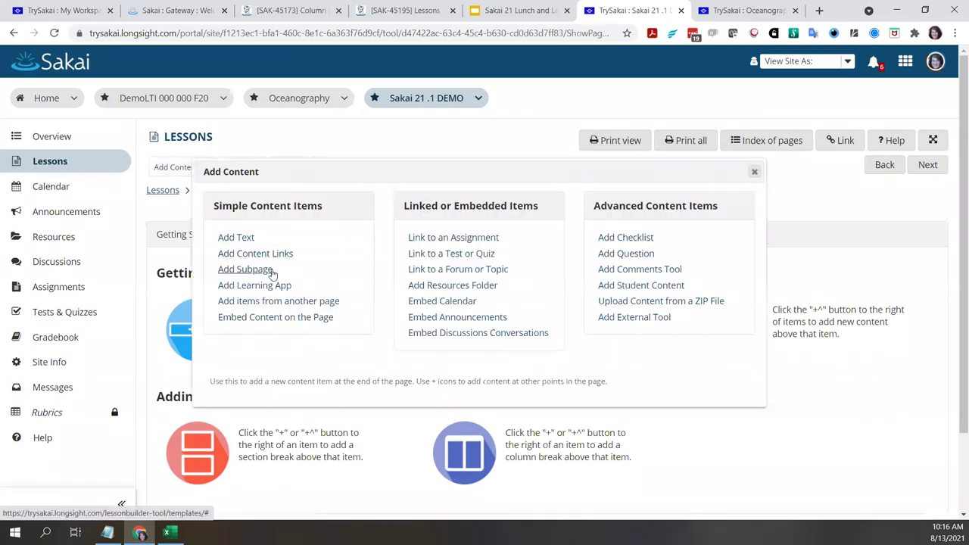
{"action": "left_click", "coordinate": [246, 270]}
{"action": "type", "text": "New"}
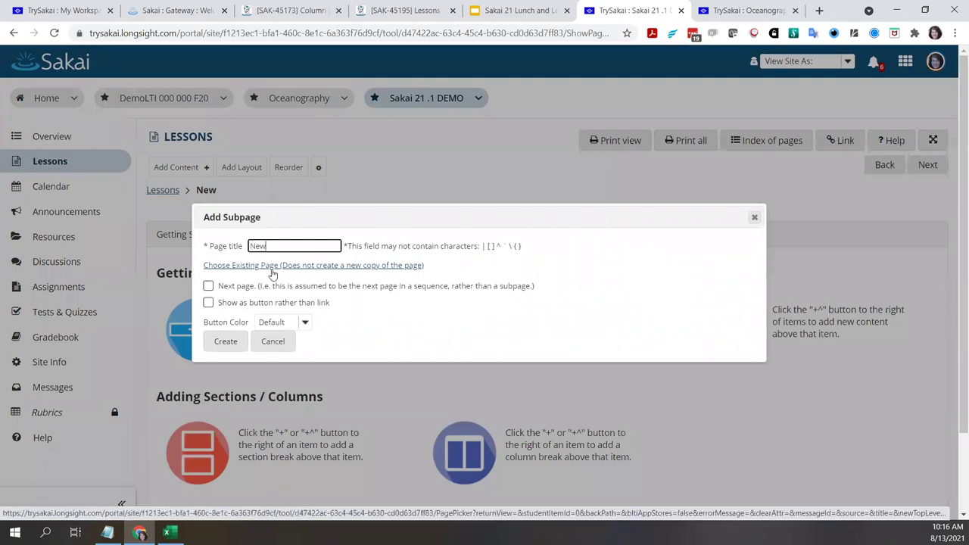
{"action": "left_click", "coordinate": [208, 303]}
{"action": "left_click", "coordinate": [303, 322]}
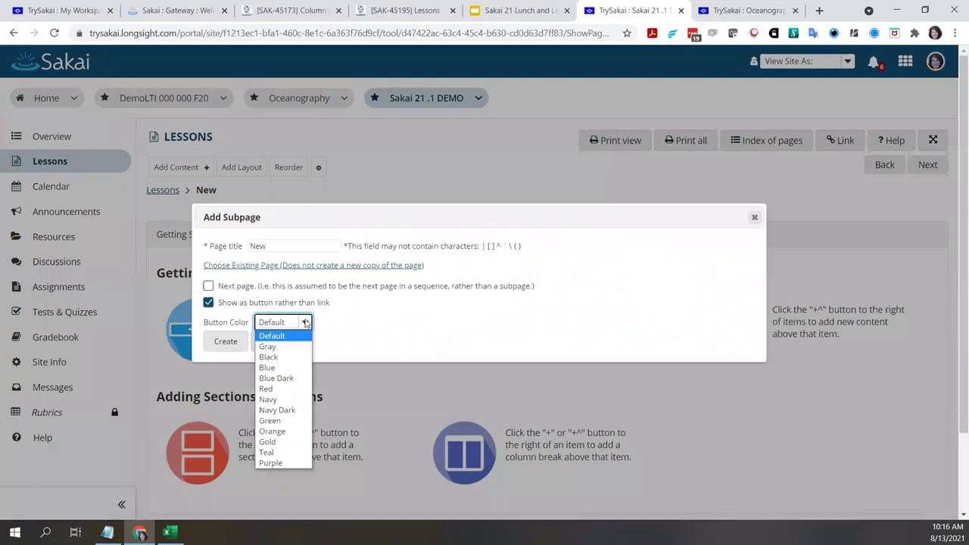
{"action": "left_click", "coordinate": [265, 388]}
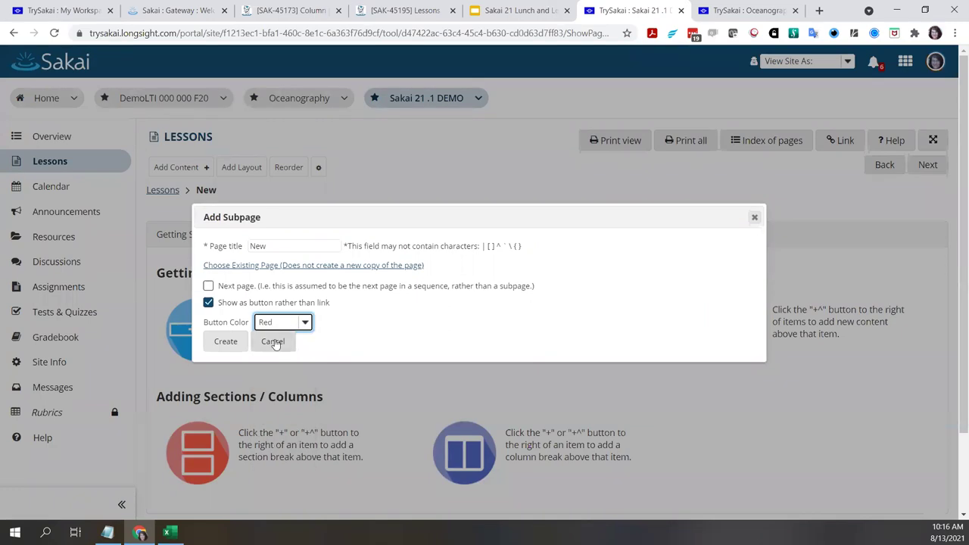
{"action": "left_click", "coordinate": [225, 342]}
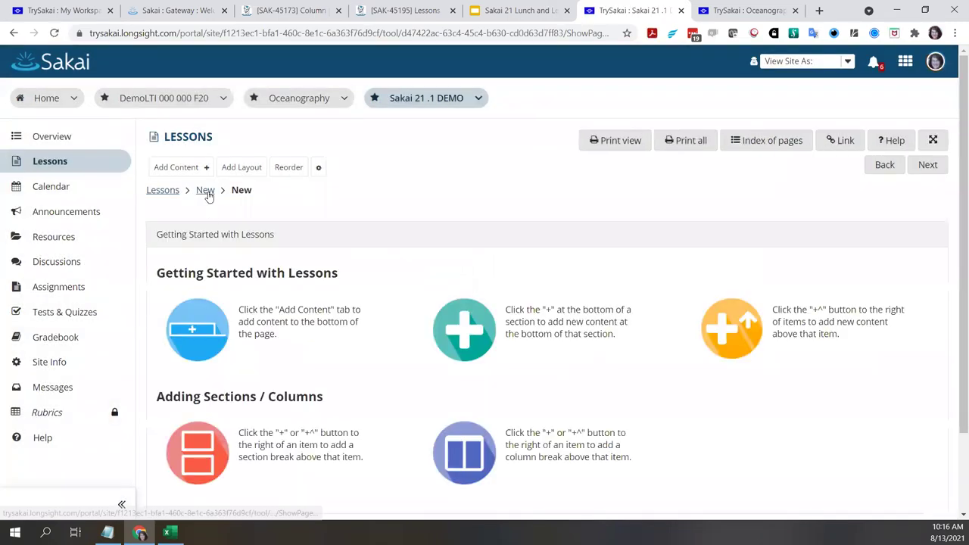
{"action": "left_click", "coordinate": [208, 192]}
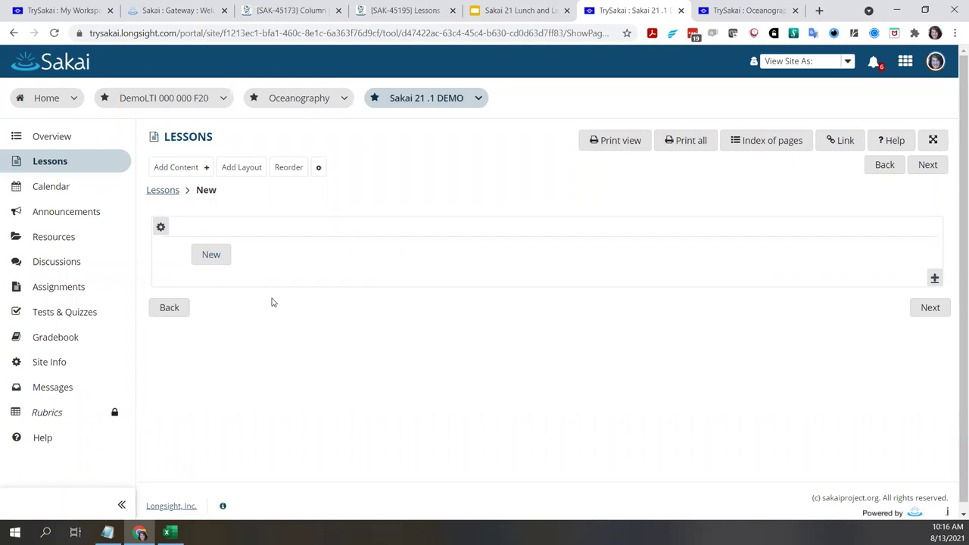
{"action": "left_click", "coordinate": [160, 194]}
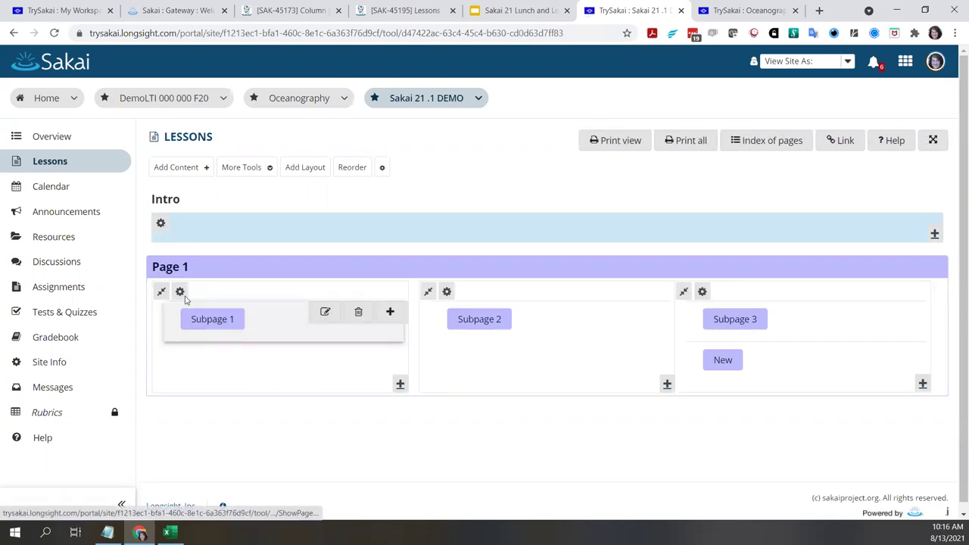
Look through the color scheme choices in the Subpage 1 column's properties and close them without saving
{"action": "left_click", "coordinate": [180, 291]}
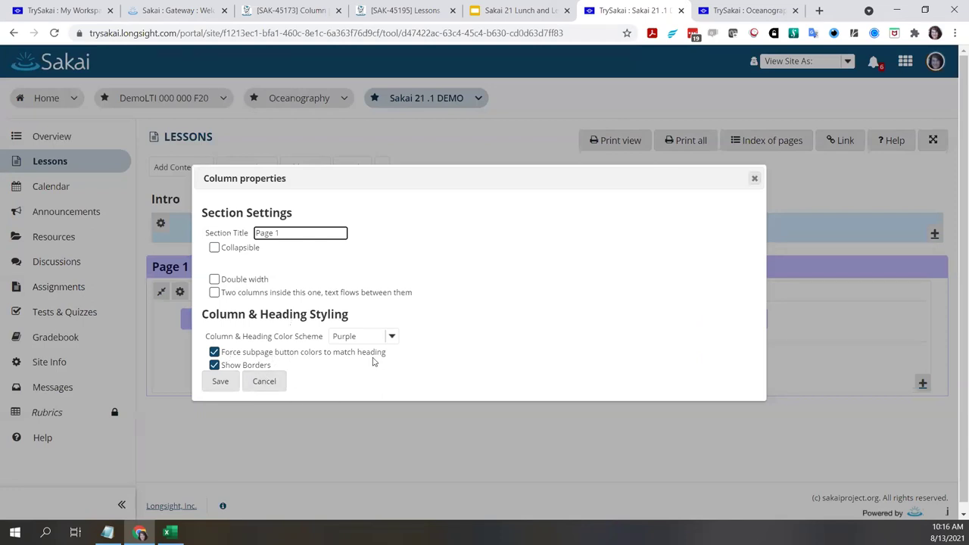
{"action": "left_click", "coordinate": [392, 339]}
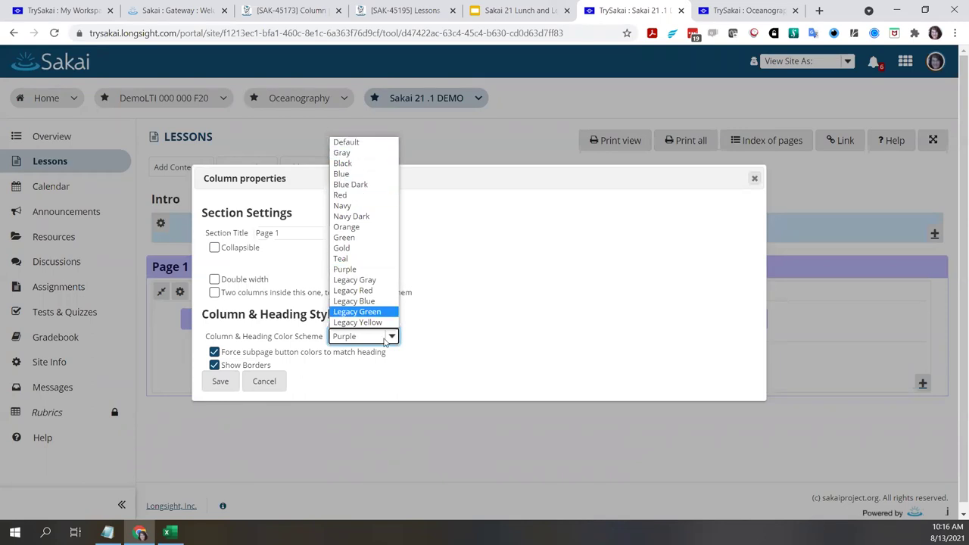
{"action": "left_click", "coordinate": [378, 374]}
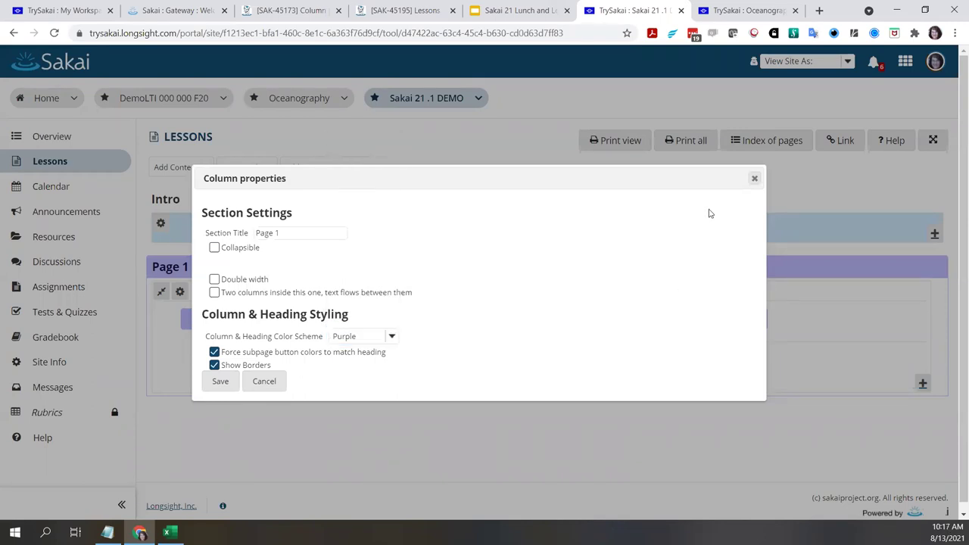
{"action": "left_click", "coordinate": [753, 179]}
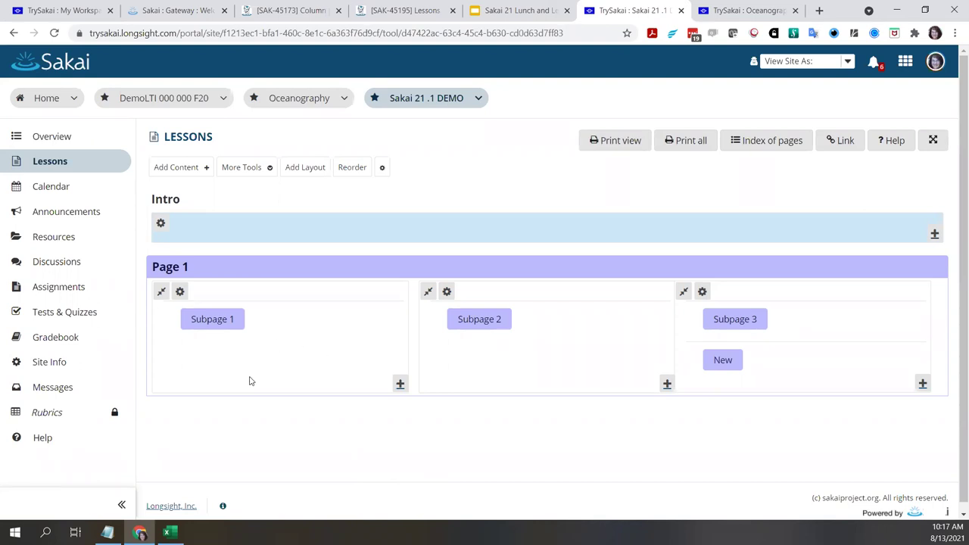
Set the Subpage 1 item to be released on August 27, 2021 at 10:15 am and update it
{"action": "mouse_move", "coordinate": [267, 328]}
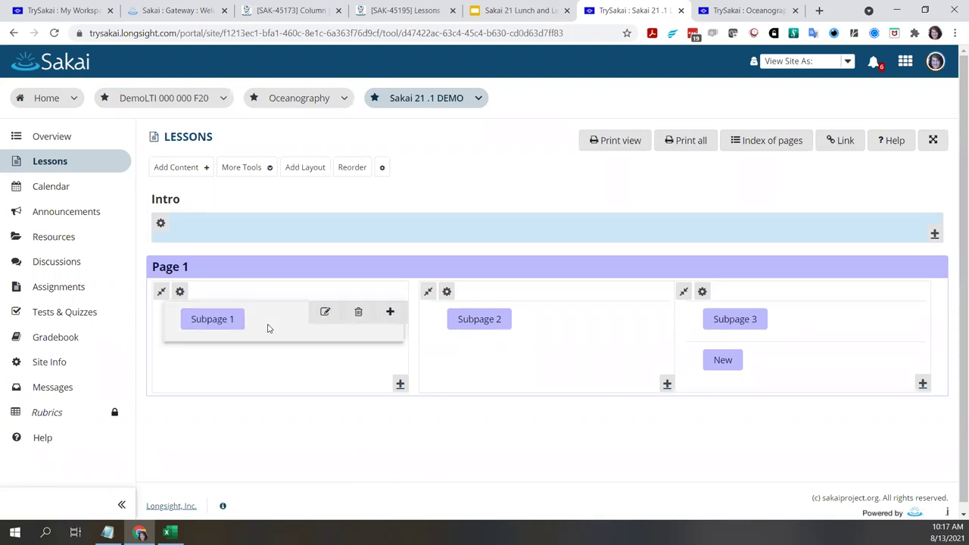
{"action": "left_click", "coordinate": [325, 313]}
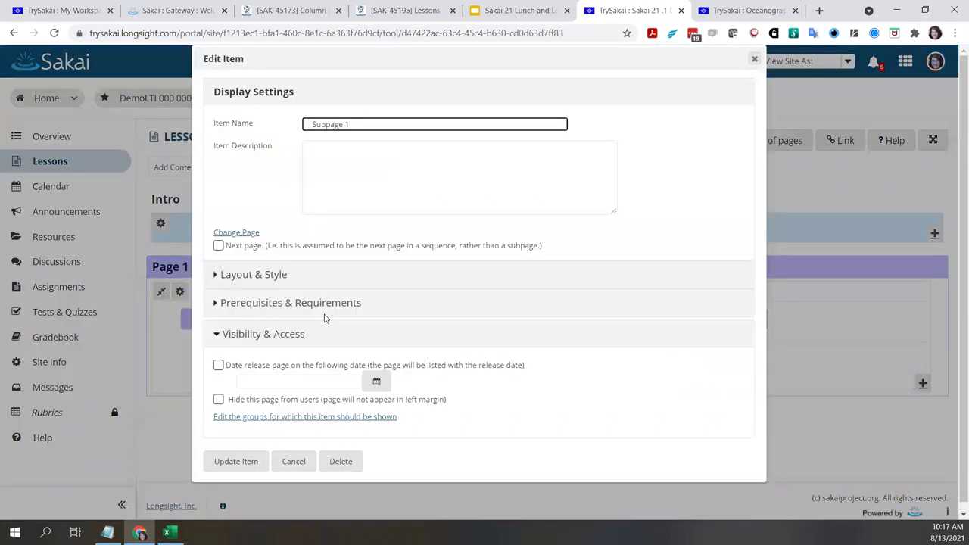
{"action": "left_click", "coordinate": [218, 365]}
{"action": "left_click", "coordinate": [376, 382]}
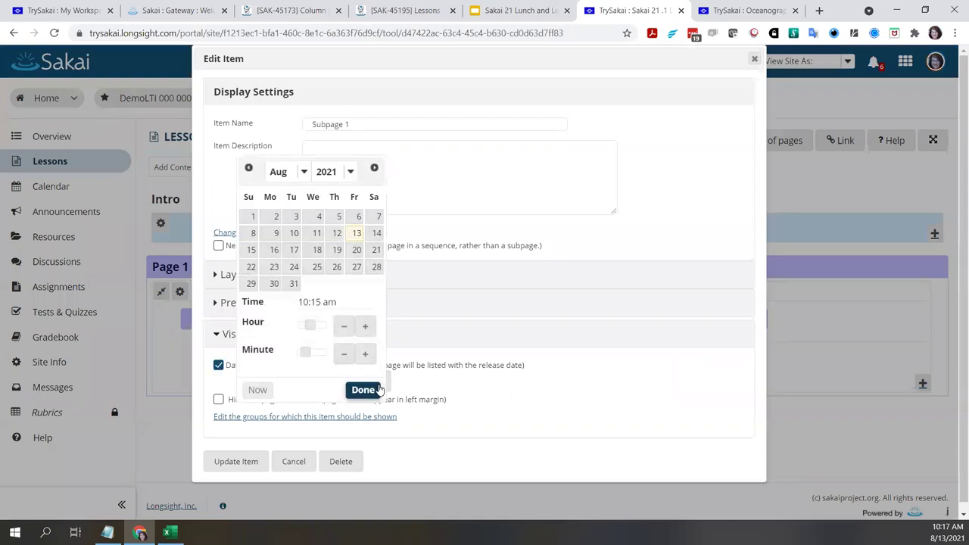
{"action": "left_click", "coordinate": [355, 268]}
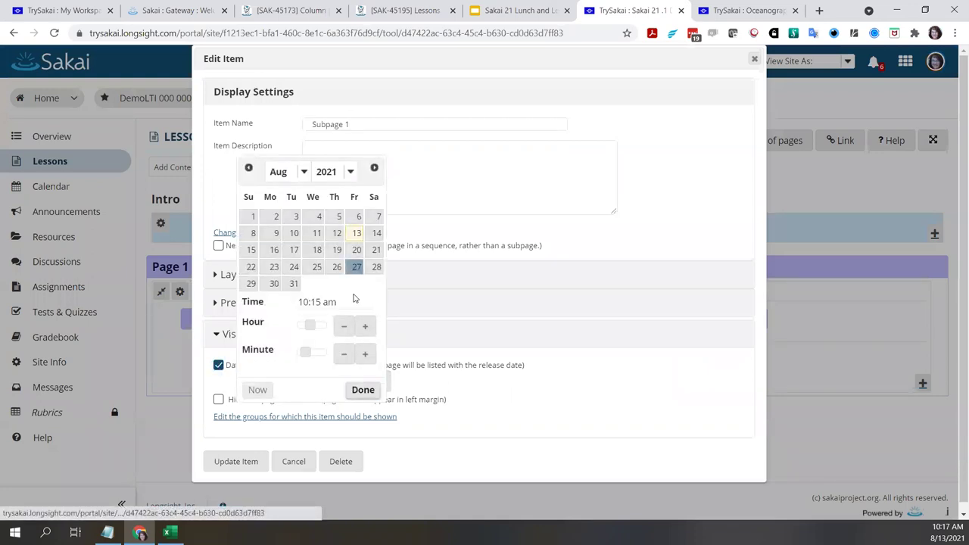
{"action": "left_click", "coordinate": [361, 390]}
{"action": "left_click", "coordinate": [217, 461]}
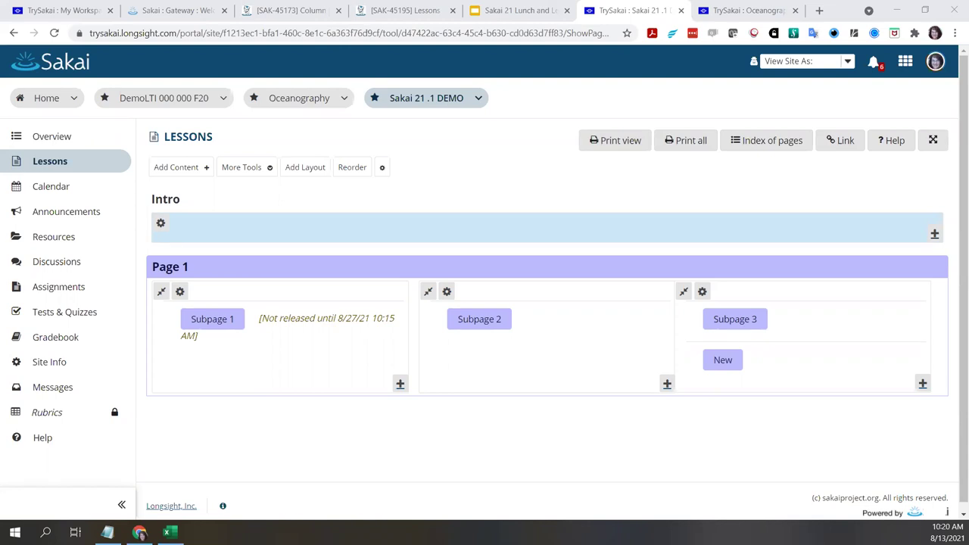
Switch to the Sakai 21 Lunch and Learn slides in Google Slides and advance past Questions to the YouTube recordings slide
{"action": "left_click", "coordinate": [521, 11]}
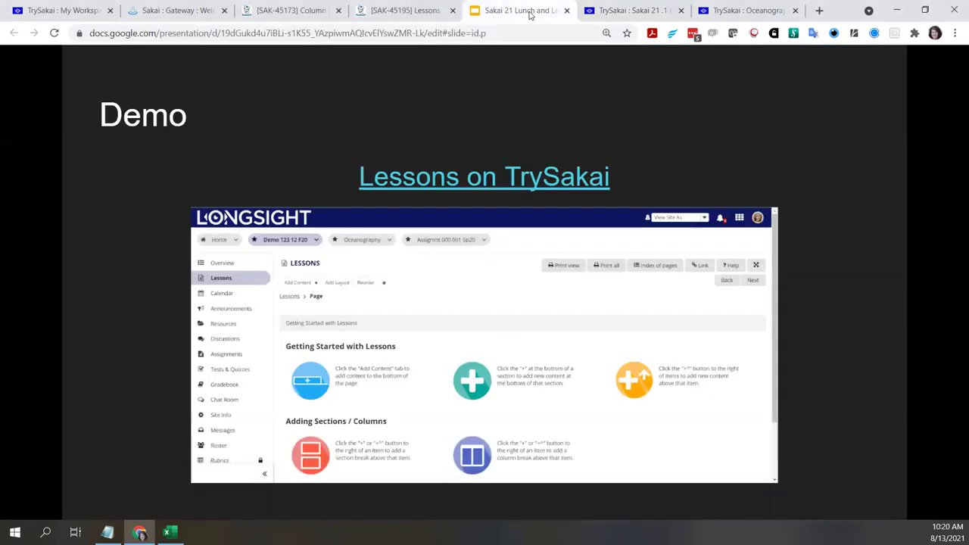
{"action": "left_click", "coordinate": [117, 444]}
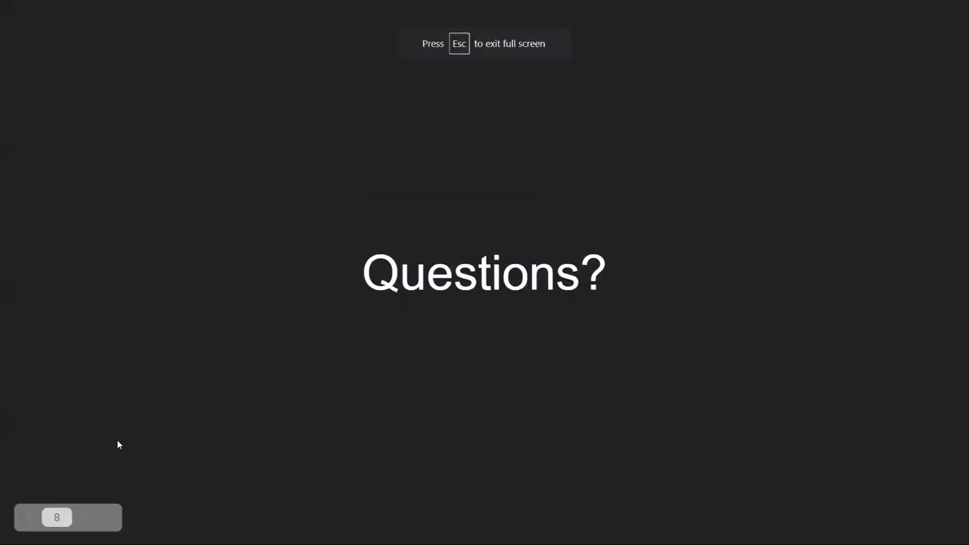
{"action": "left_click", "coordinate": [117, 444]}
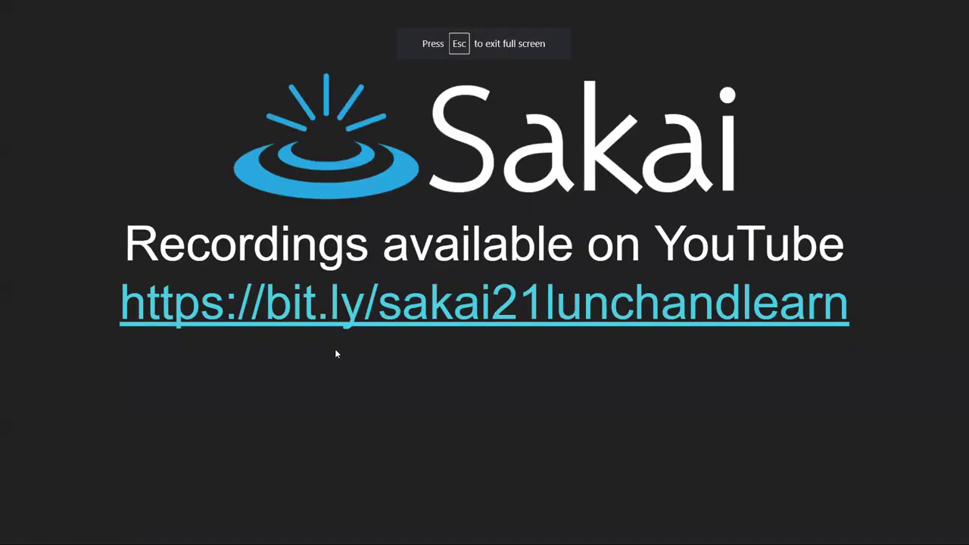